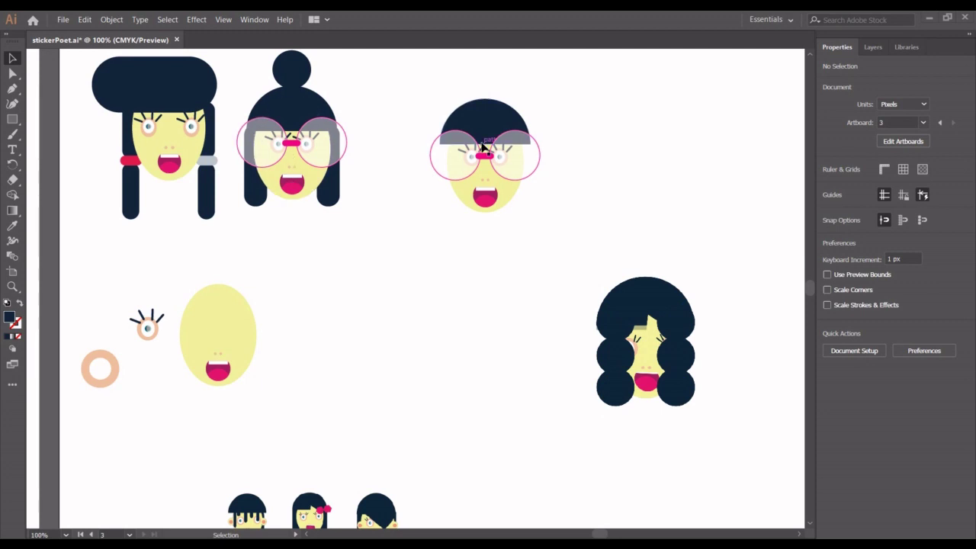
Step: Move the bob-haired face above the curly-haired girl, ungroup it and delete its round glasses
click(629, 166)
drag(490, 162, 643, 197)
right_click(643, 197)
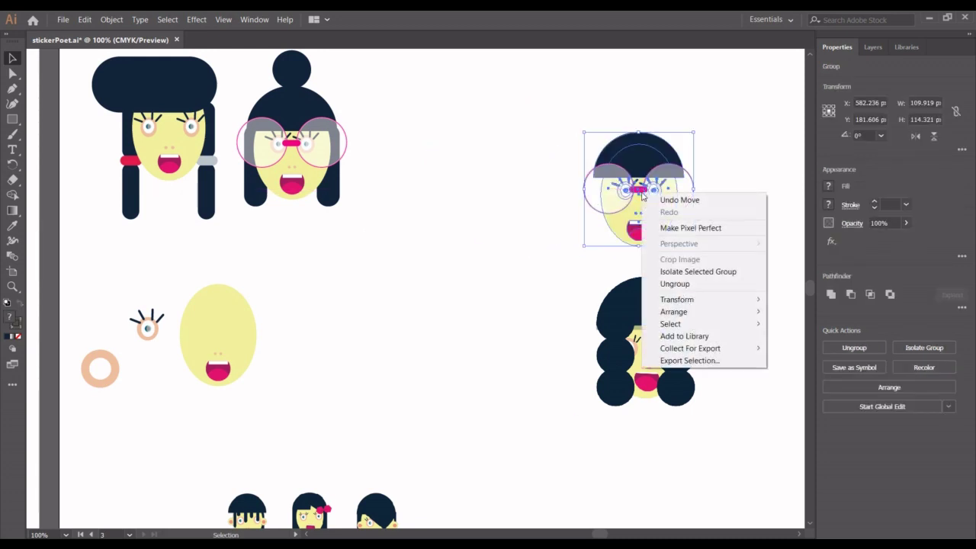
click(720, 284)
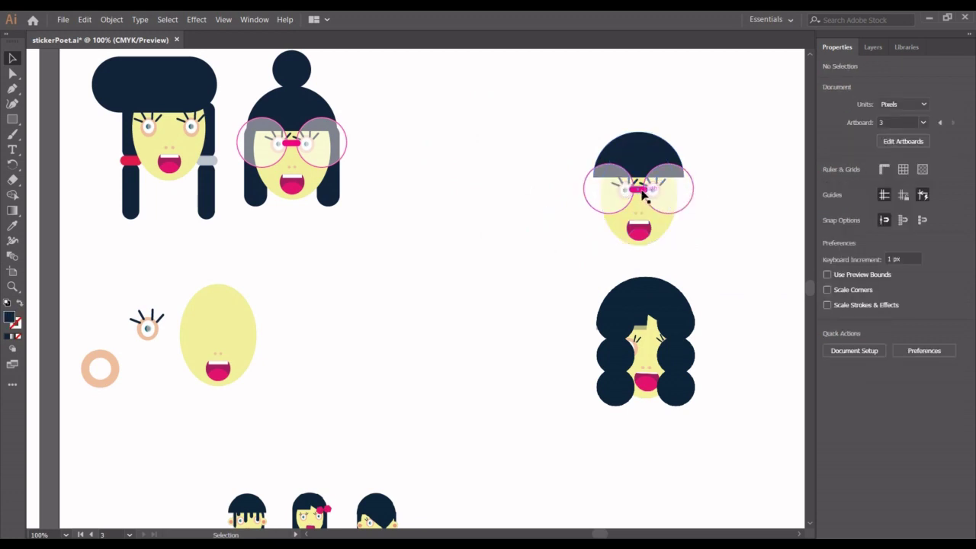
drag(640, 192, 533, 210)
key(Delete)
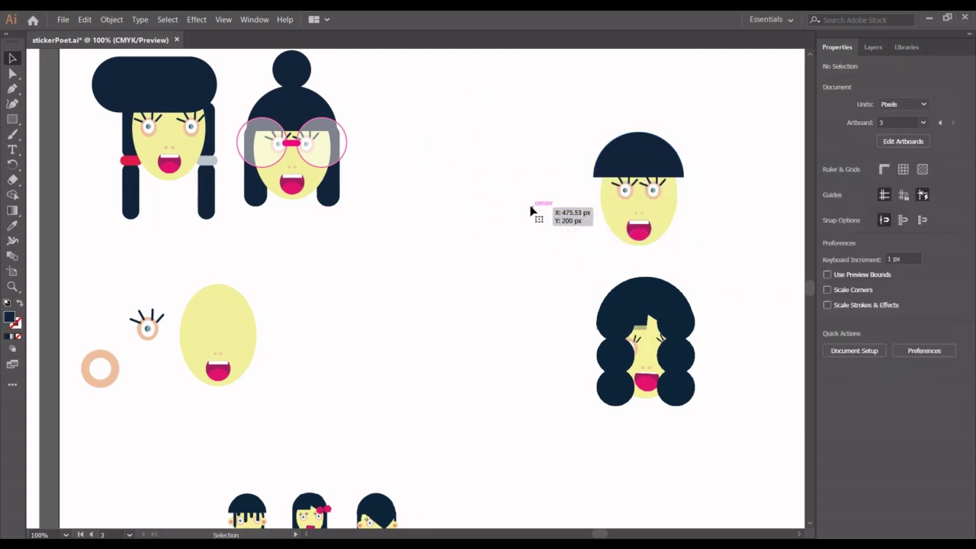
Step: Enlarge the bob-haired face's eyes to about 36 px and nudge them slightly further apart
click(652, 193)
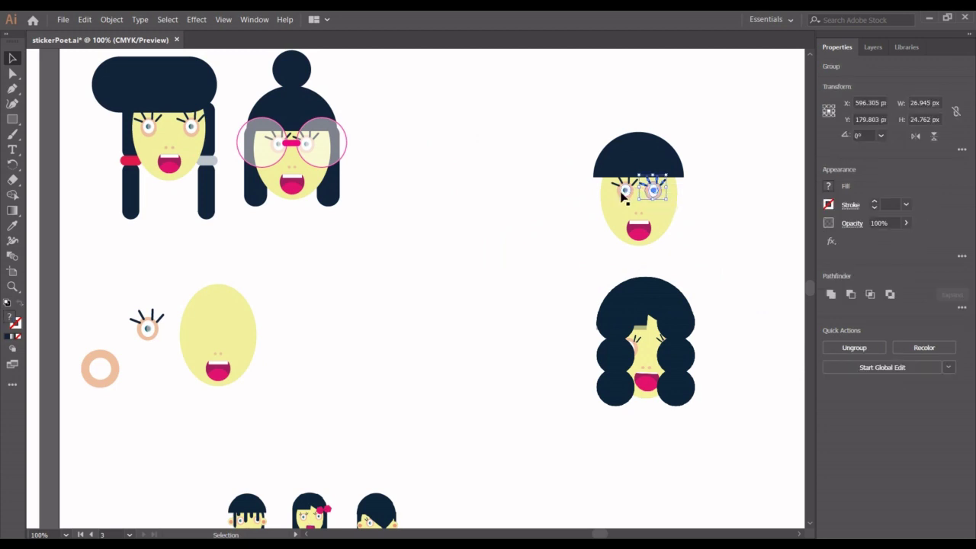
click(620, 196)
key(Left)
key(Left)
key(Left)
key(Left)
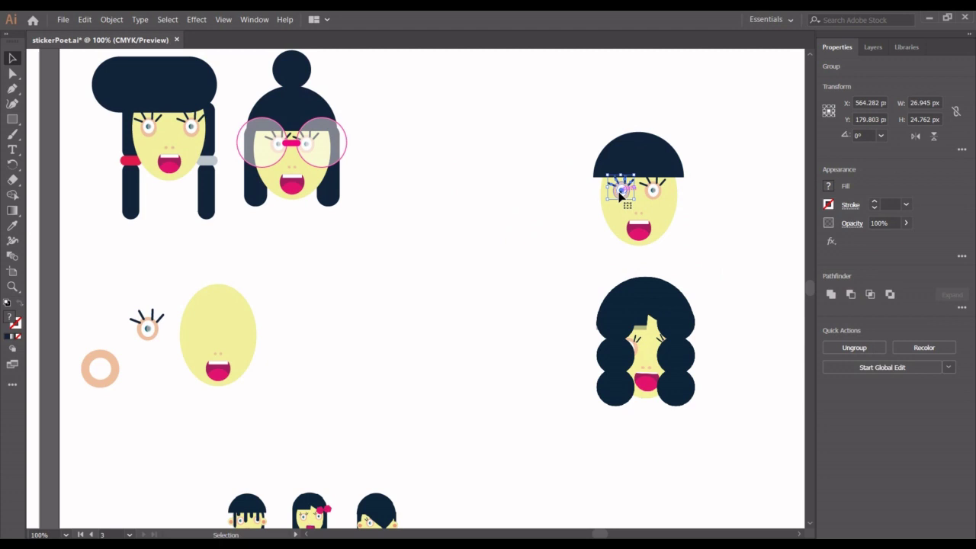
key(Right)
drag(636, 196, 673, 206)
key(Right)
key(Right)
key(Right)
key(Right)
key(Right)
key(Right)
key(Right)
key(Right)
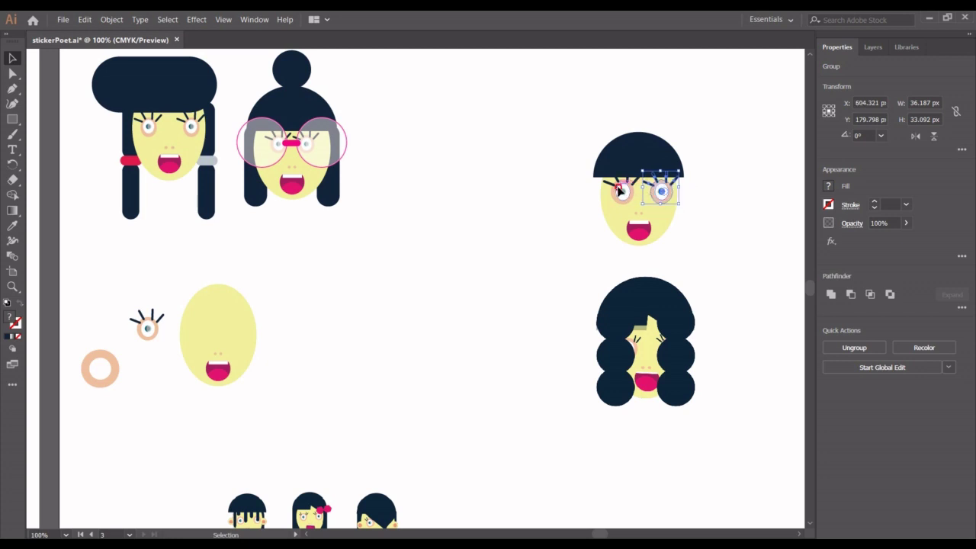
click(622, 191)
key(Left)
key(Left)
key(Left)
key(Left)
key(Left)
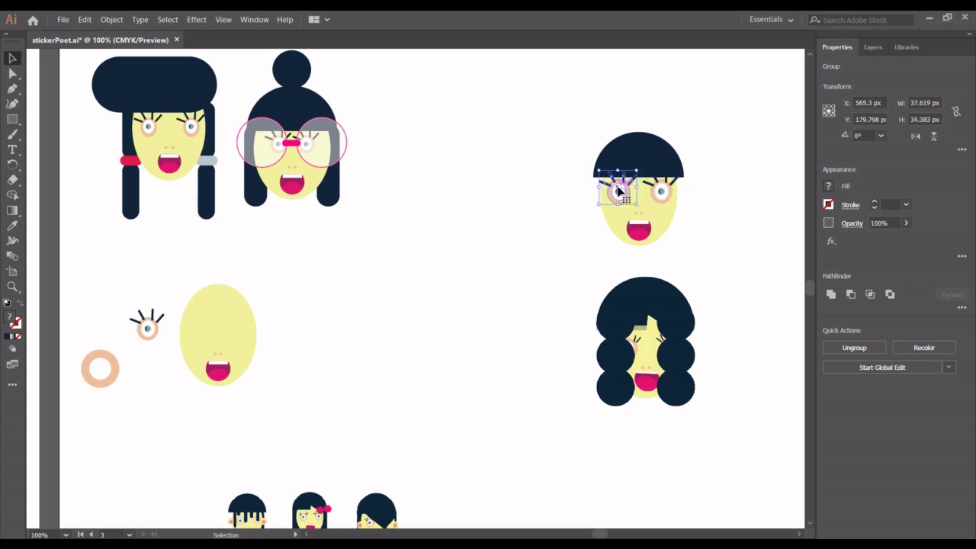
click(594, 347)
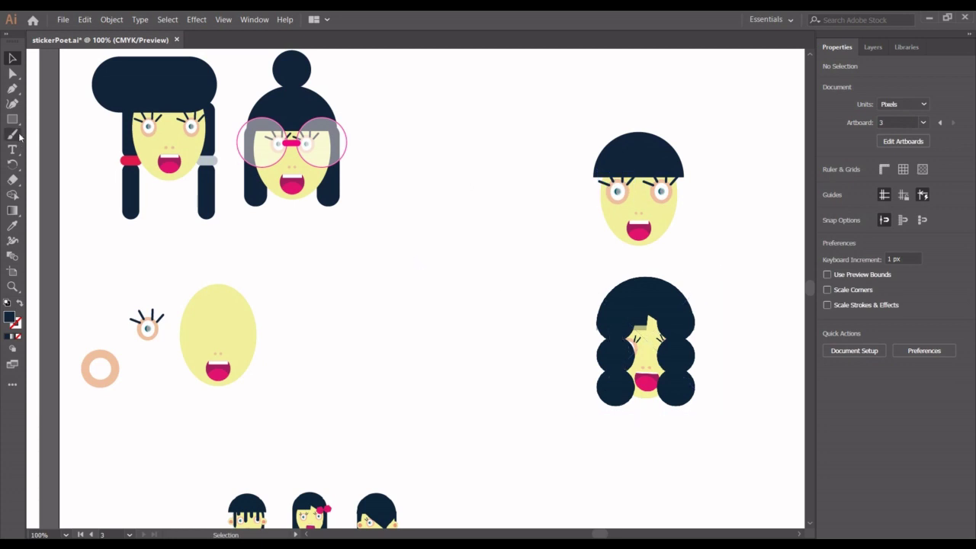
Step: Draw a dark navy circle of about 47 px over the face's left eye and nudge it up
click(292, 73)
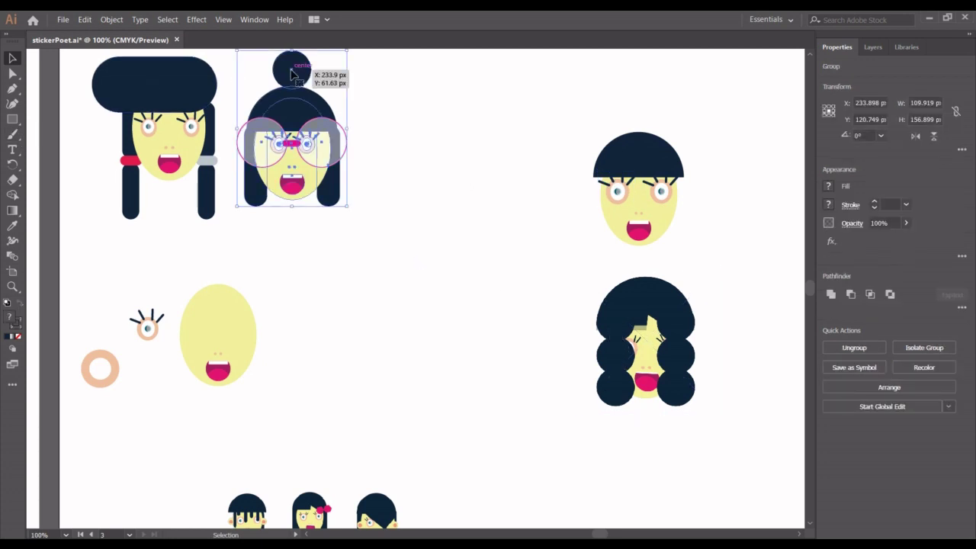
click(15, 121)
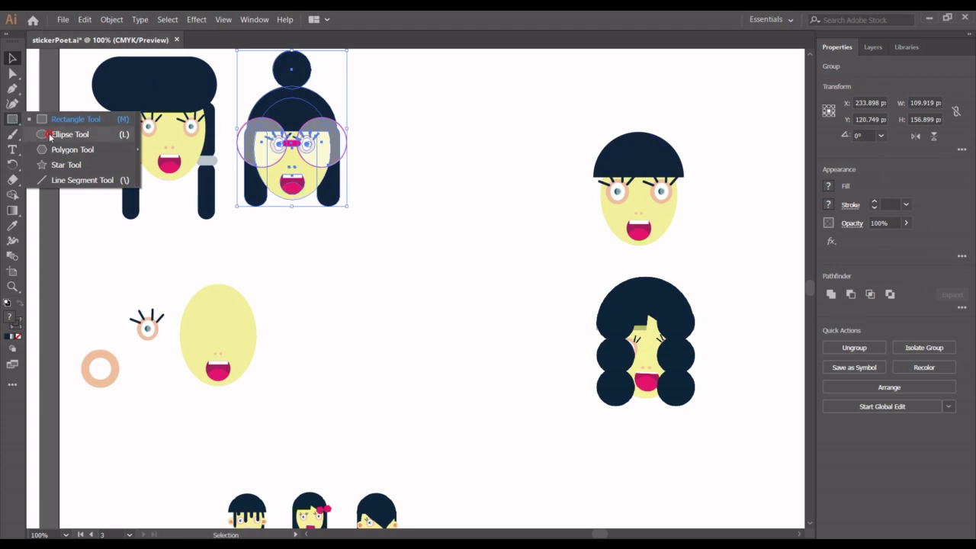
click(49, 135)
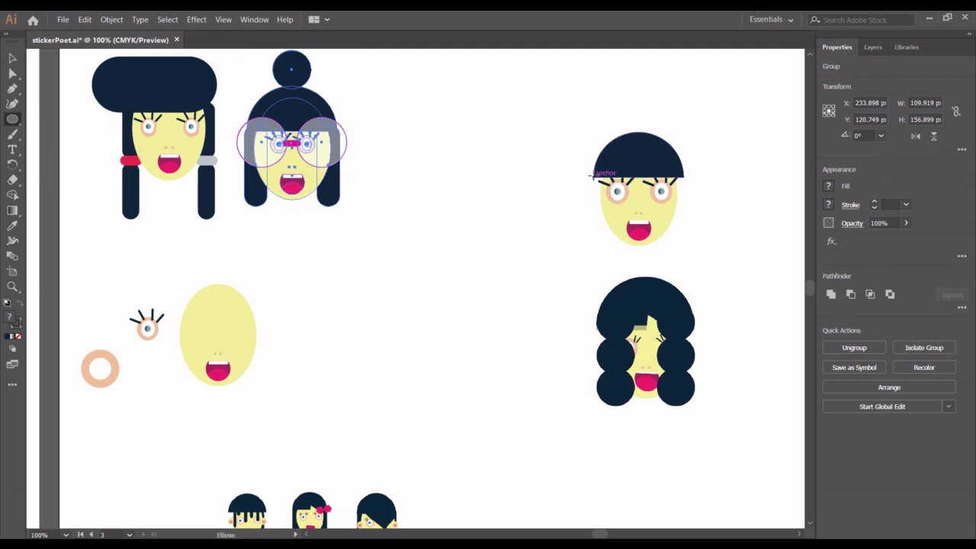
drag(616, 193, 641, 219)
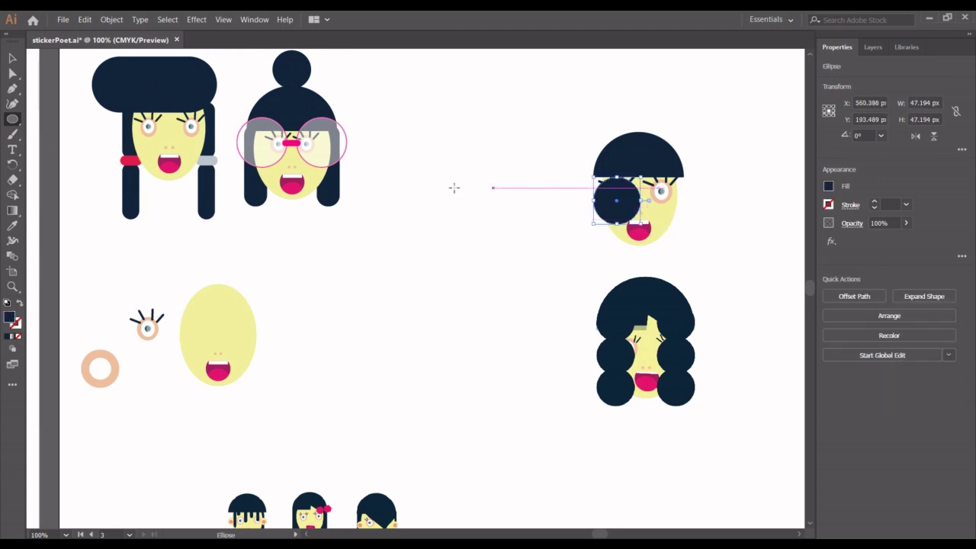
key(v)
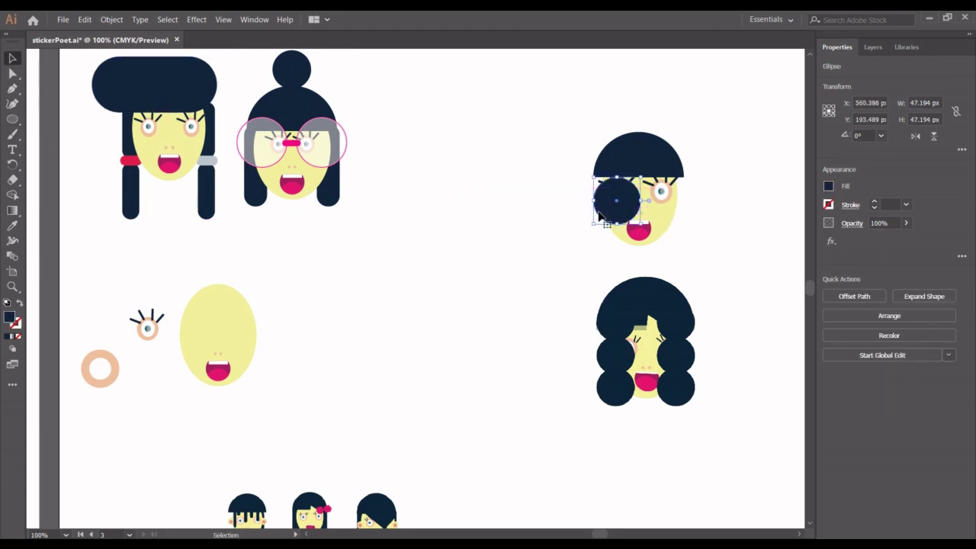
drag(610, 210, 608, 201)
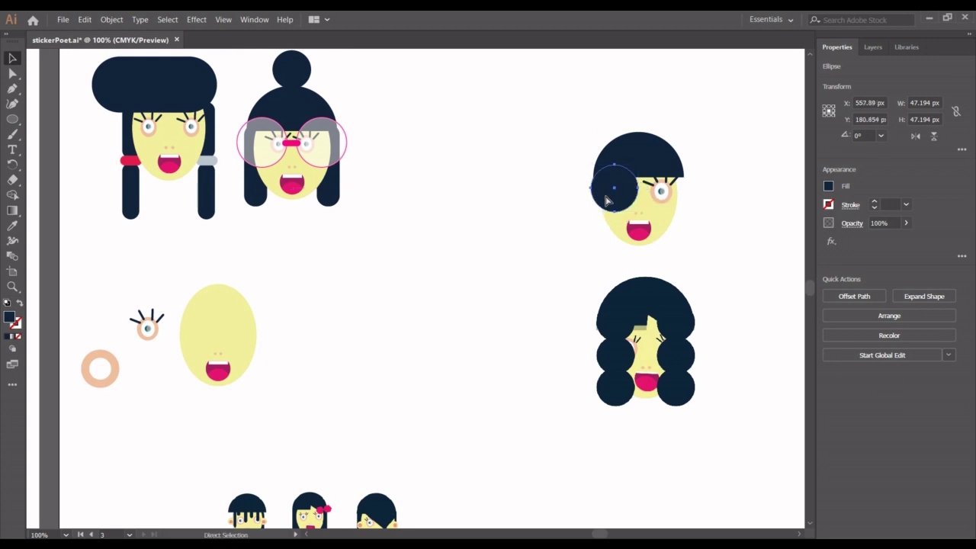
key(ctrl+equal)
key(ctrl+equal)
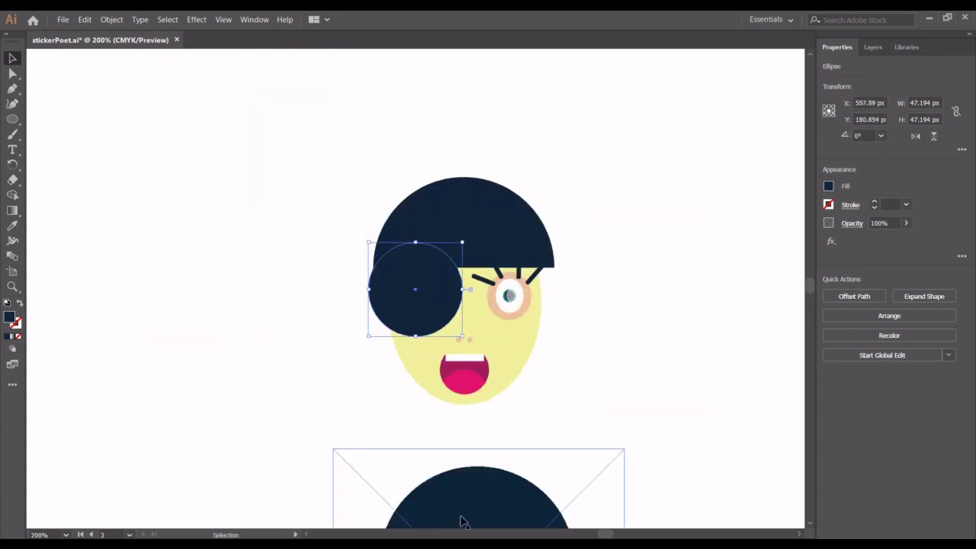
Step: Place the curly-haired reference image beside the face and nudge the hair circle slightly down
drag(460, 517, 213, 242)
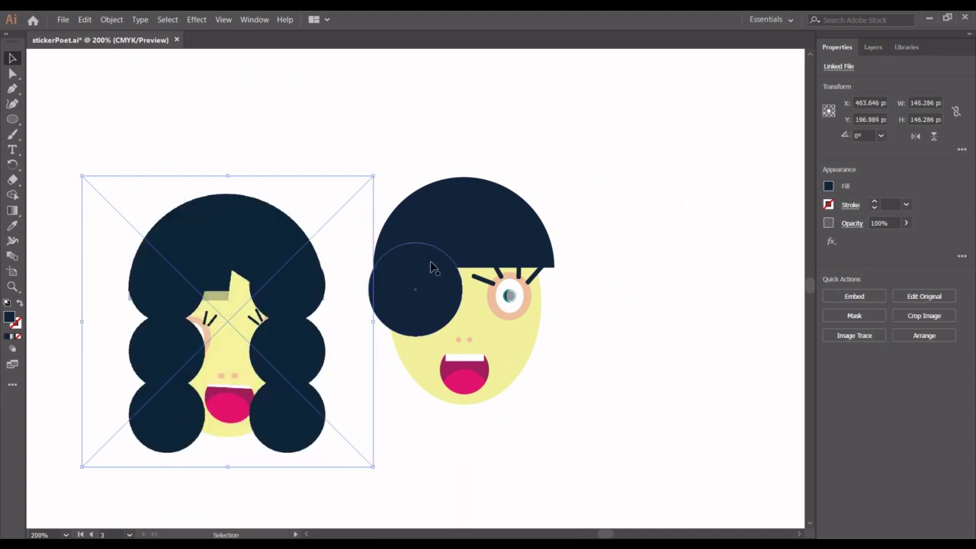
click(573, 403)
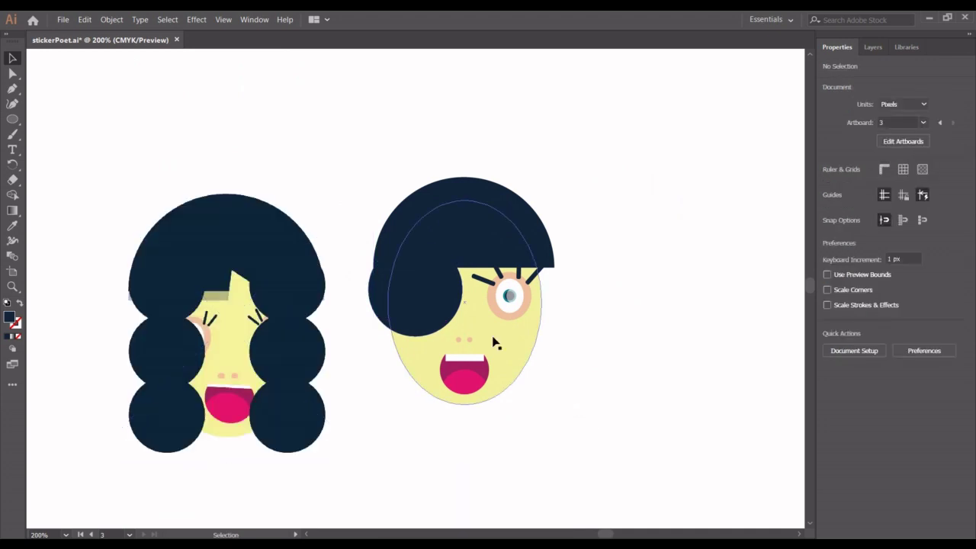
click(399, 291)
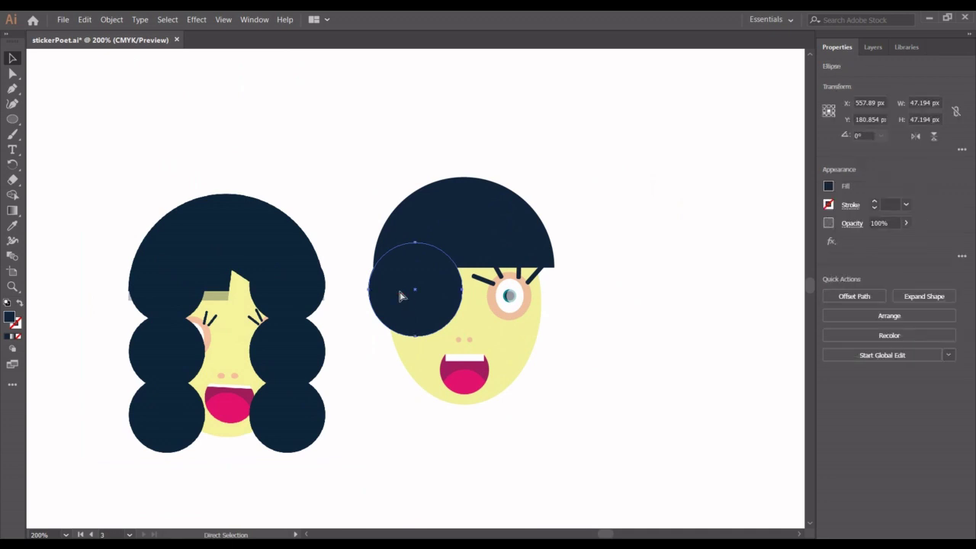
key(shift+Down)
key(shift+Down)
key(shift+Down)
key(shift+Down)
key(shift+Down)
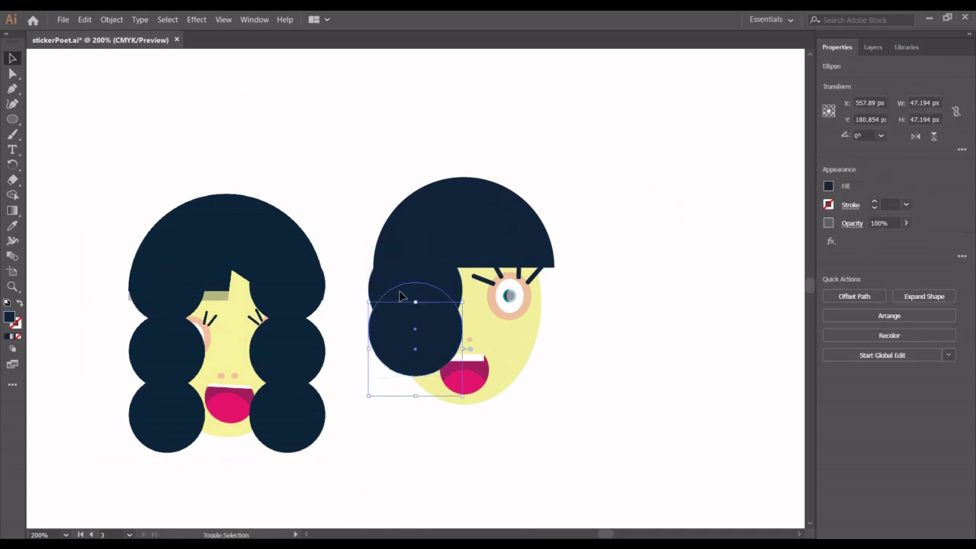
key(shift+Down)
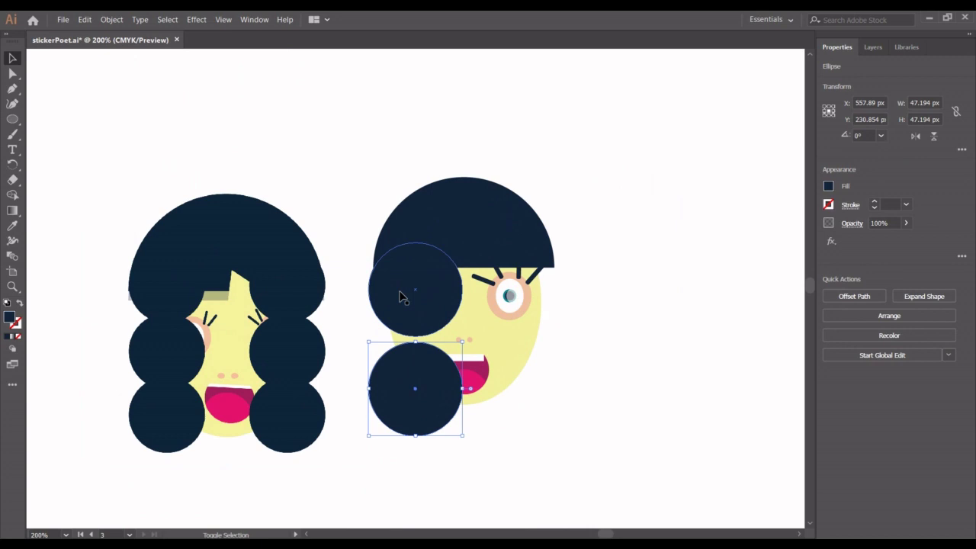
key(shift+Up)
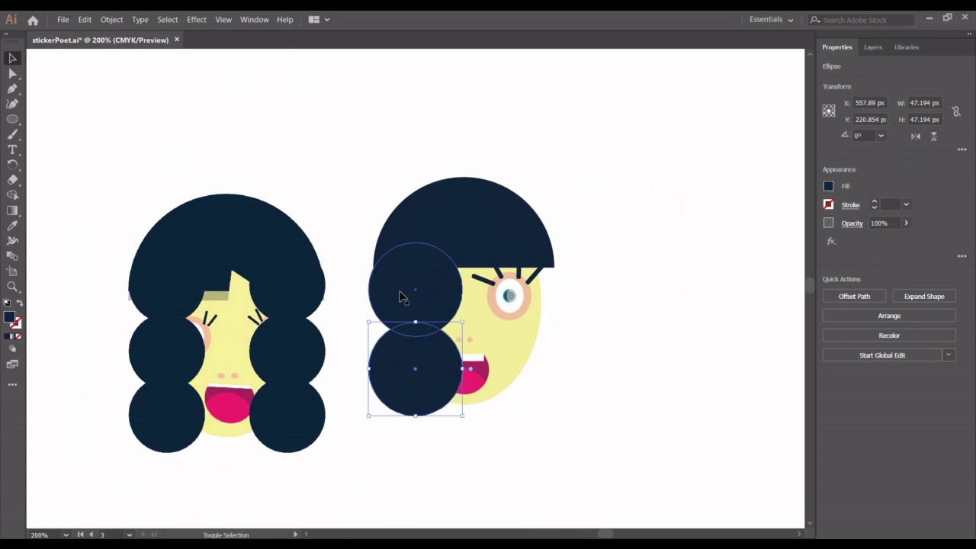
click(622, 369)
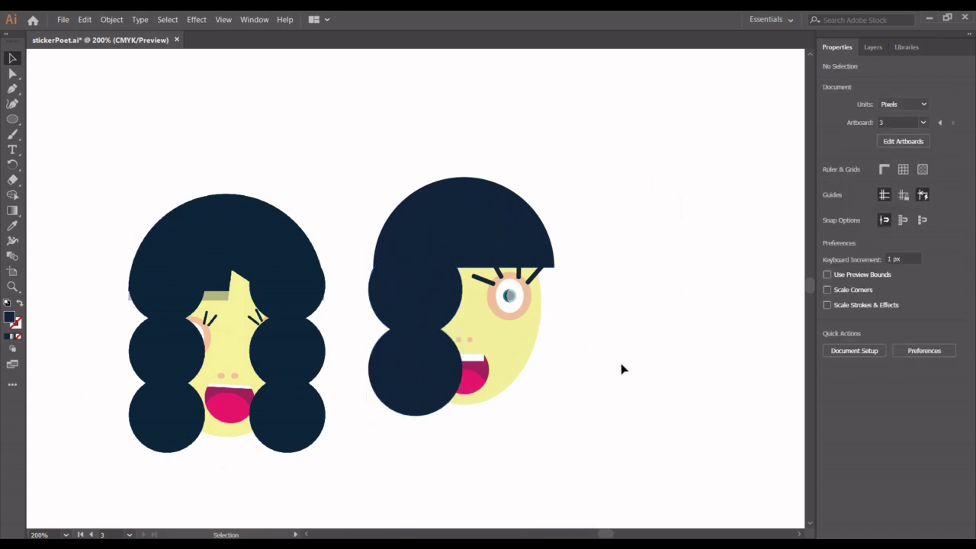
Step: Duplicate the navy hair circle downward to stack curls down the face's left side
click(420, 394)
key(a)
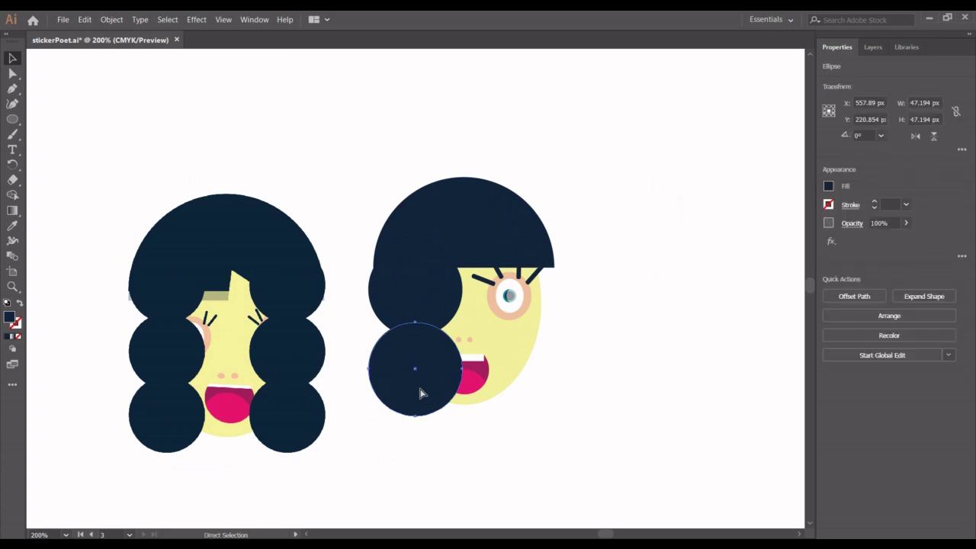
key(v)
key(alt+shift+Down)
key(alt+shift+Down)
key(alt+shift+Down)
key(alt+shift+Down)
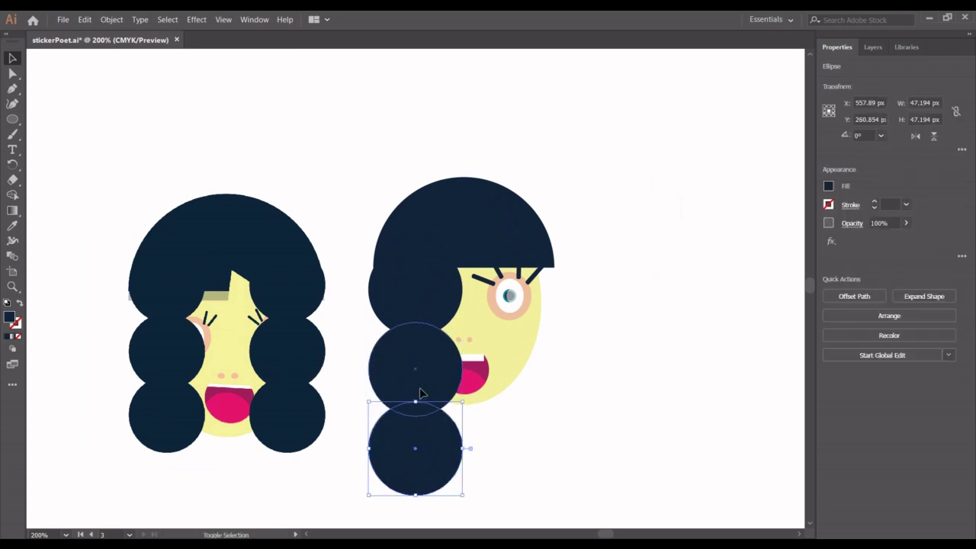
click(638, 401)
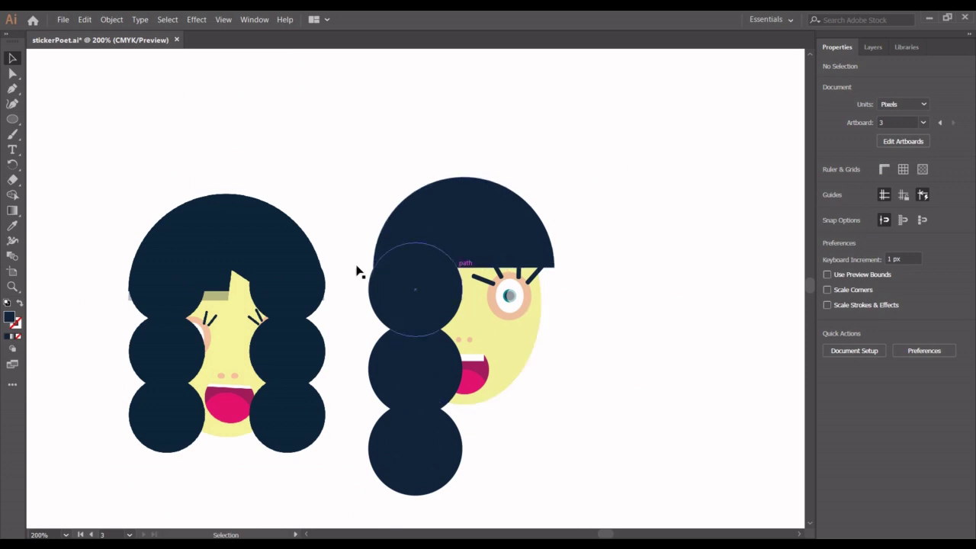
Step: Draw a small square above the right eye and rotate it to about 62°
drag(13, 119, 65, 124)
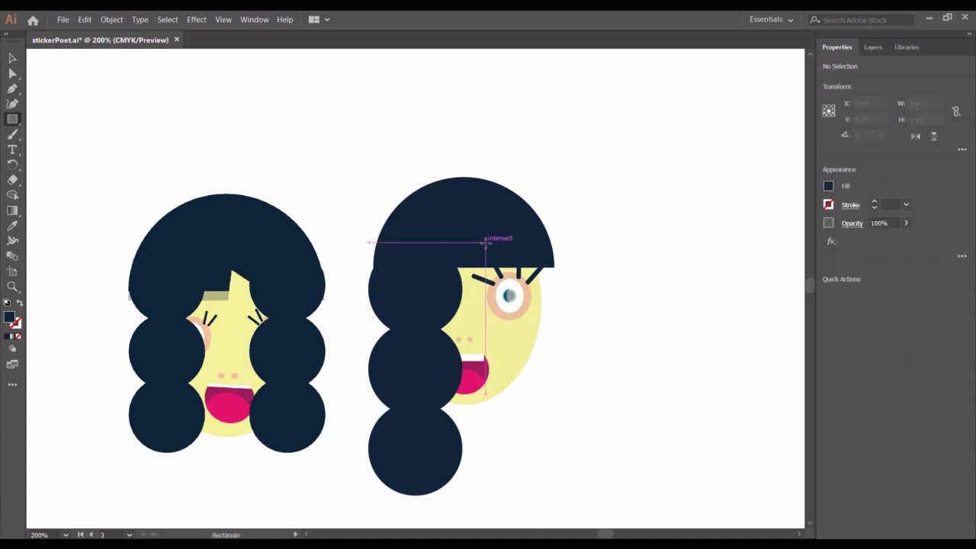
drag(486, 243, 520, 284)
drag(523, 239, 500, 233)
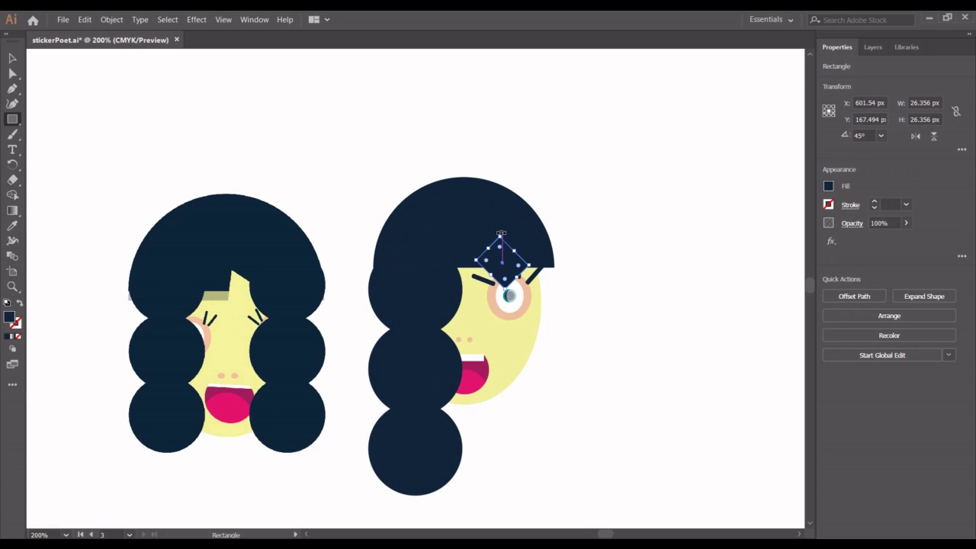
drag(500, 233, 485, 226)
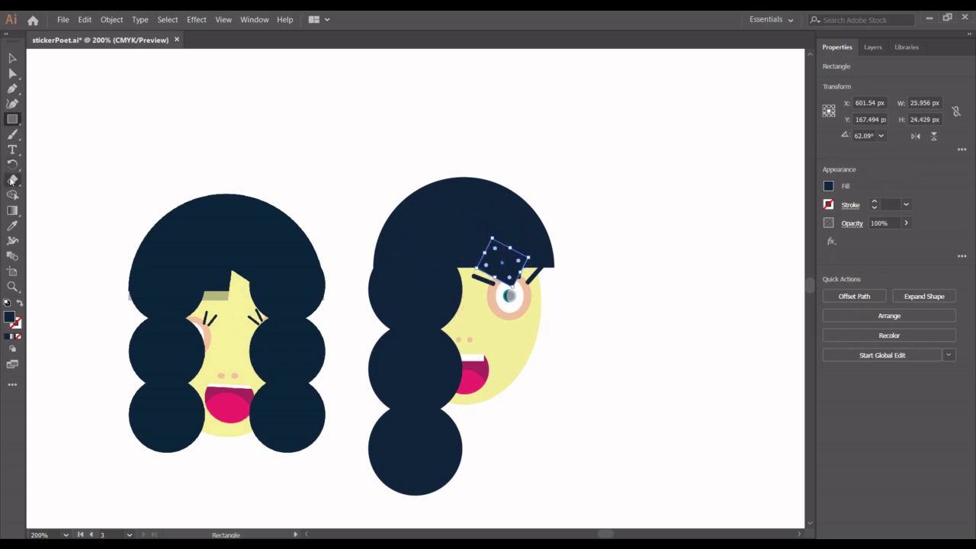
Step: Fill the tilted square with the face's pale yellow using the Eyedropper
click(12, 225)
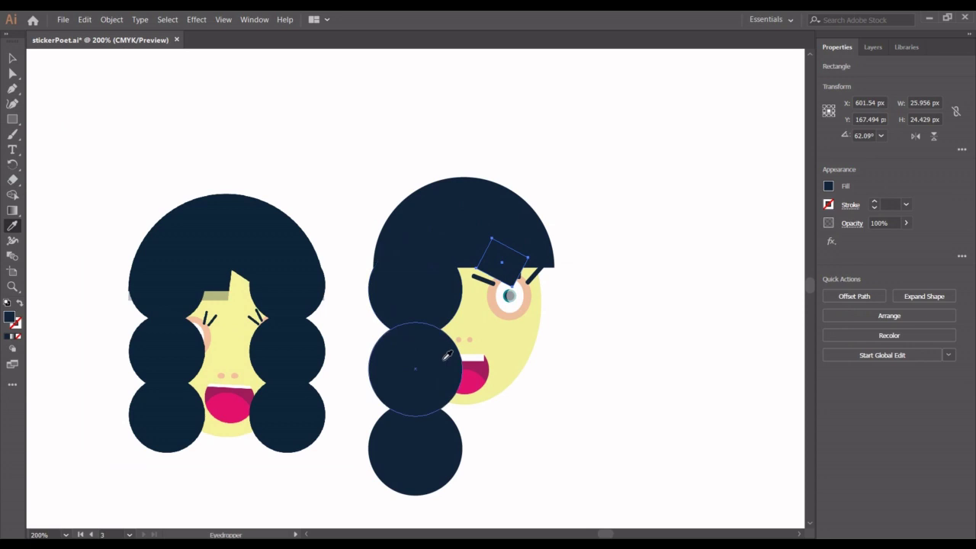
click(505, 328)
click(12, 58)
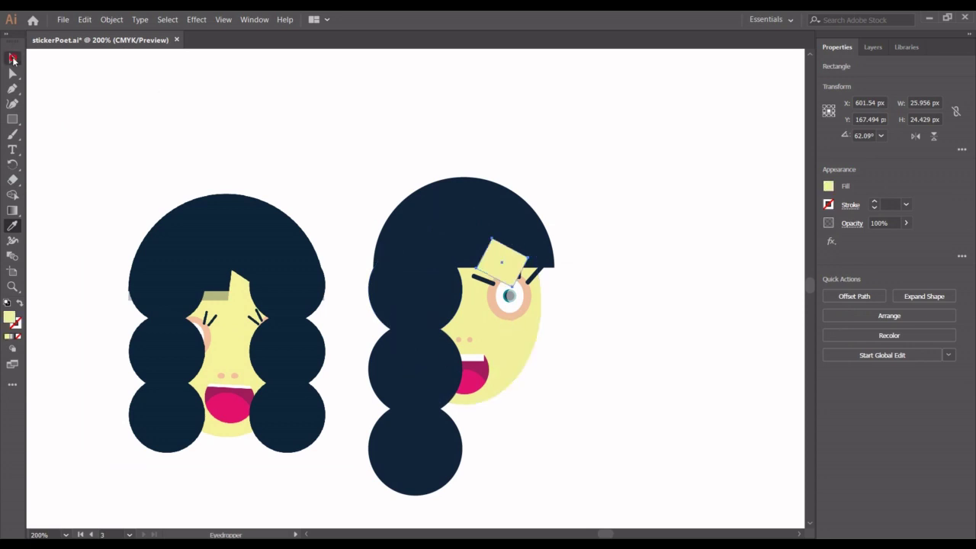
click(220, 91)
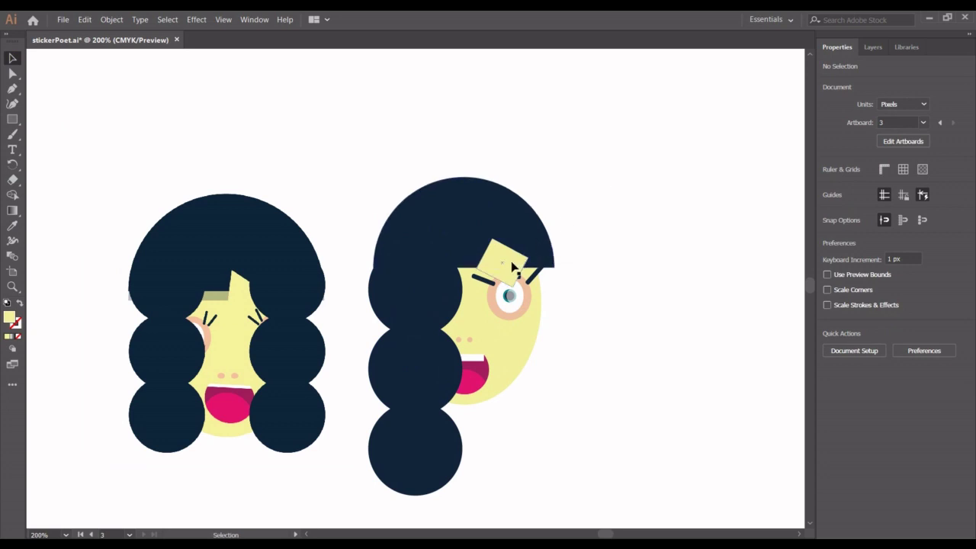
Step: Duplicate the three left hair circles to the face's right side and bring the copies to front
click(413, 332)
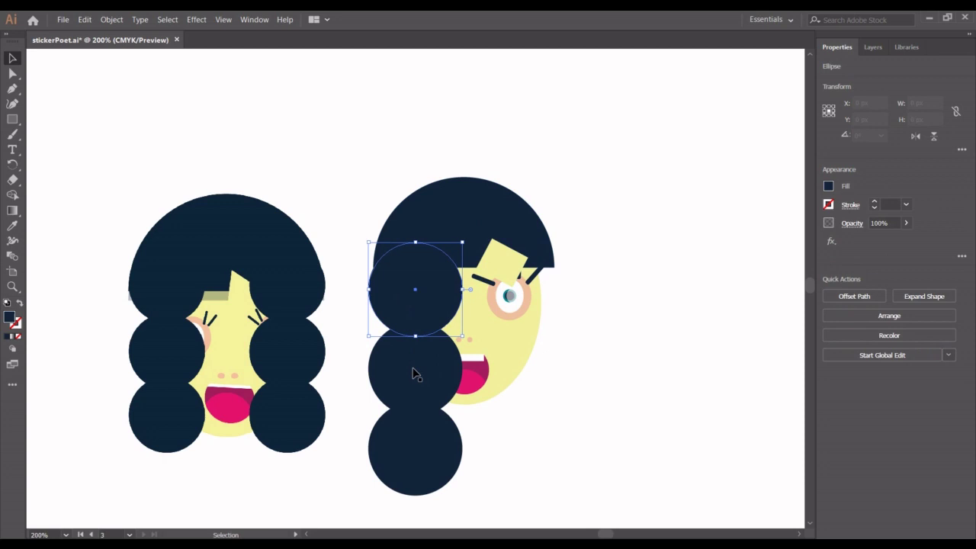
shift+click(414, 374)
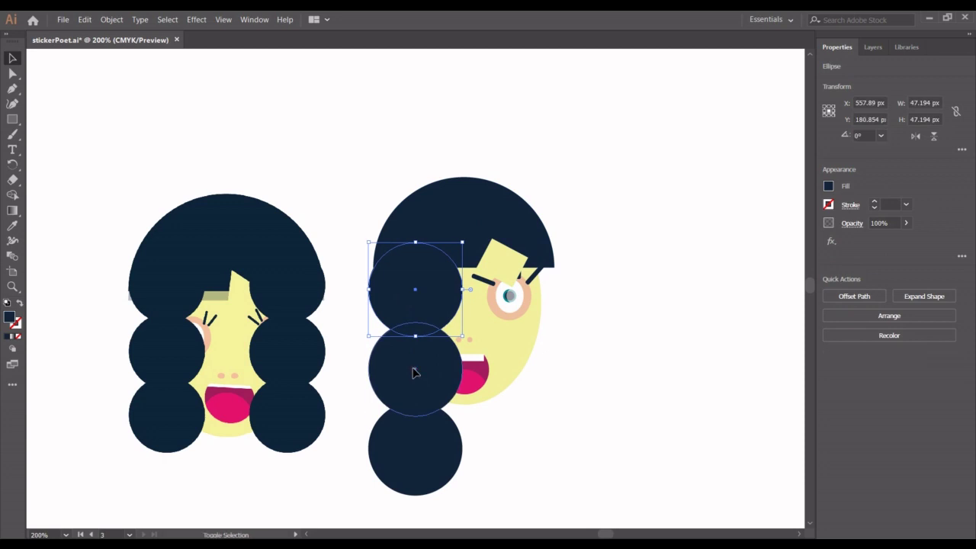
shift+click(425, 437)
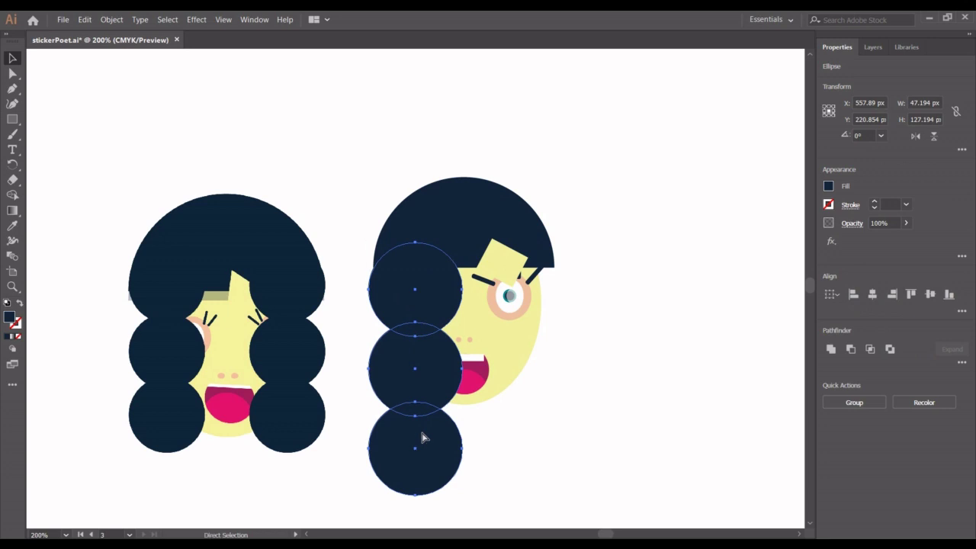
key(alt+shift+Right)
key(shift+Right)
key(shift+Right)
key(shift+Right)
key(shift+Right)
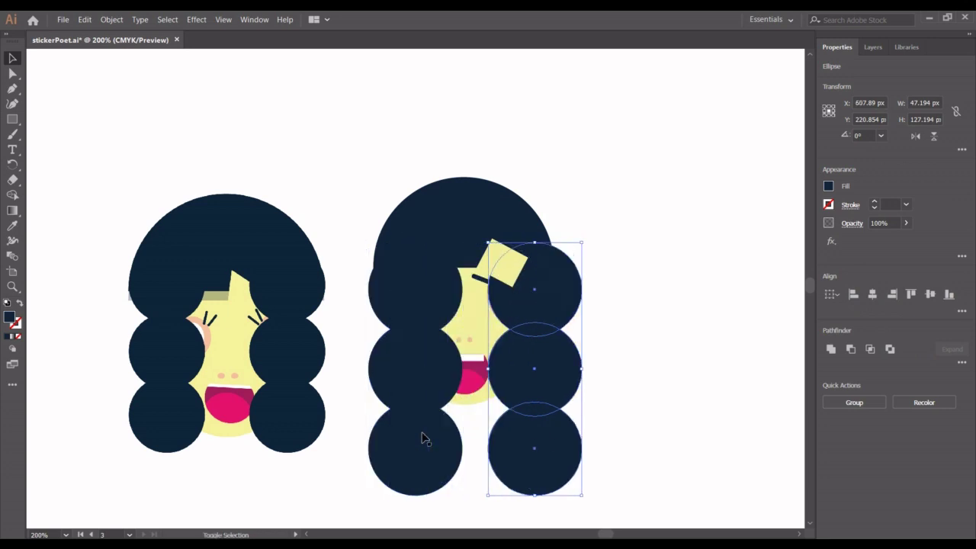
right_click(537, 329)
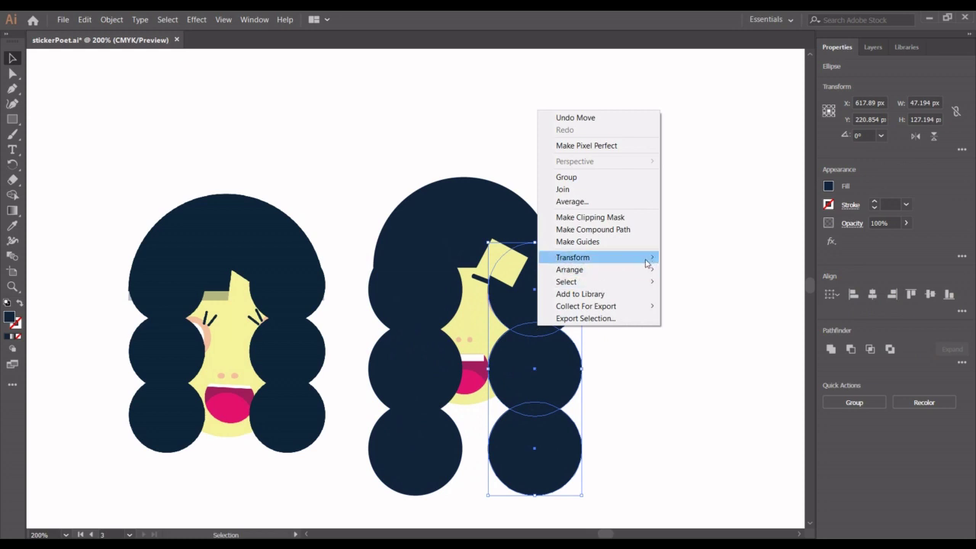
mouse_move(649, 257)
click(701, 270)
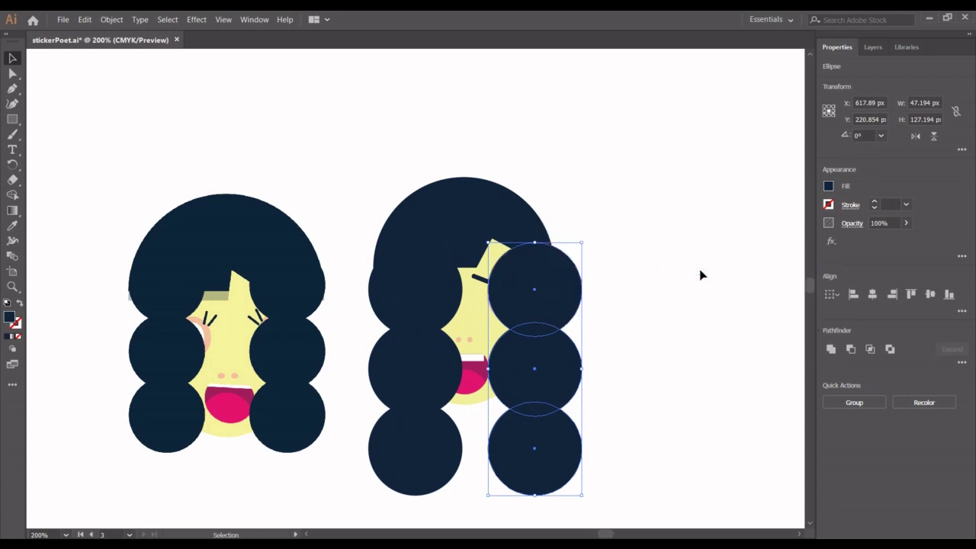
click(691, 286)
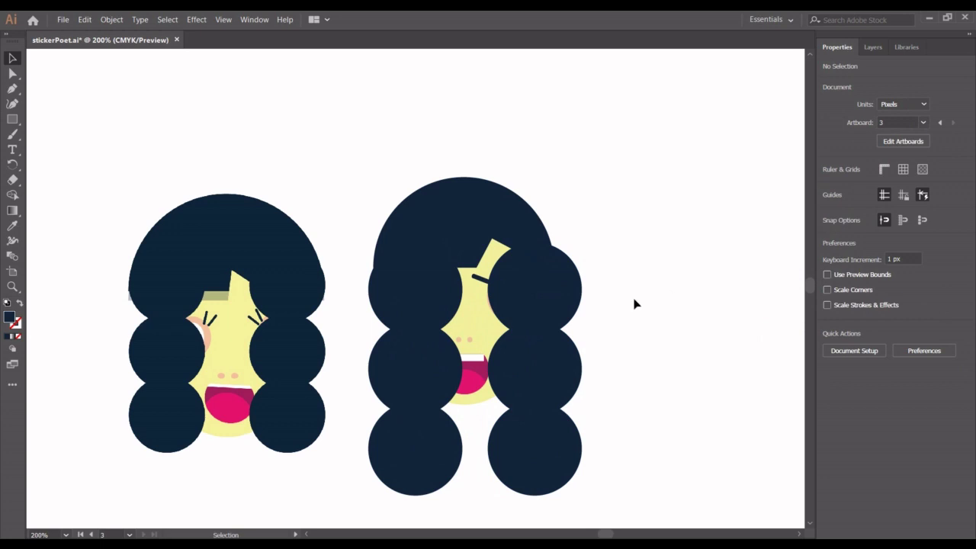
Step: Group the three left hair circles and nudge the column leftward
click(431, 319)
shift+click(429, 356)
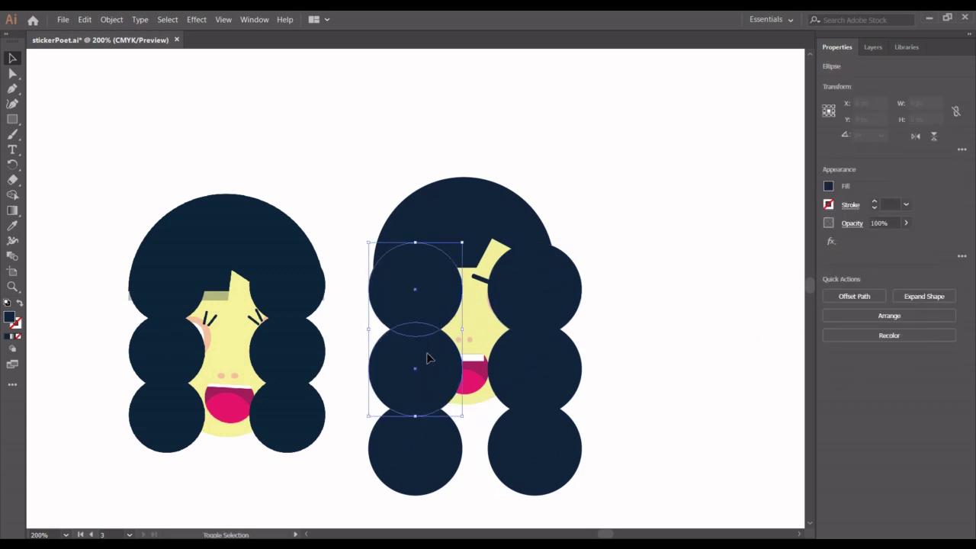
shift+click(435, 433)
key(ctrl+g)
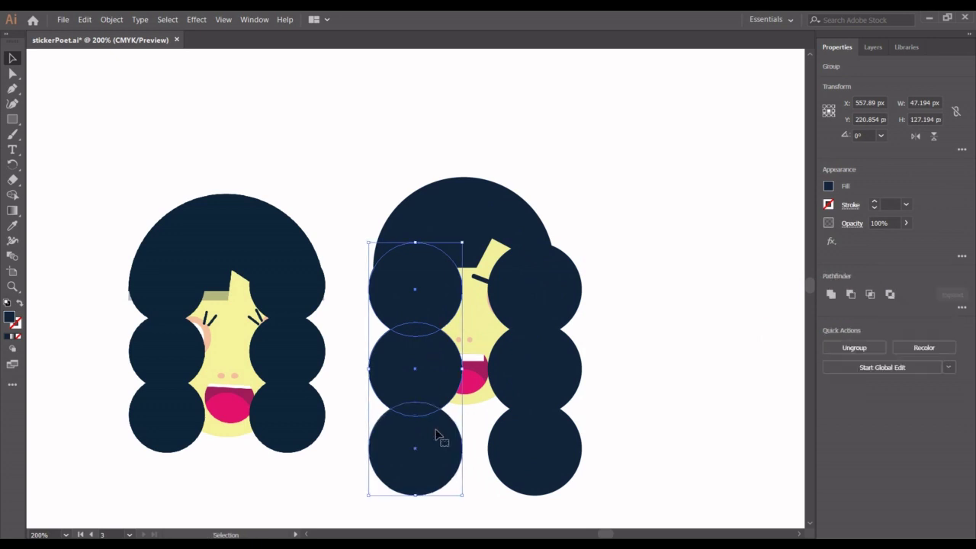
key(Left)
key(Left)
key(Left)
key(Left)
key(Left)
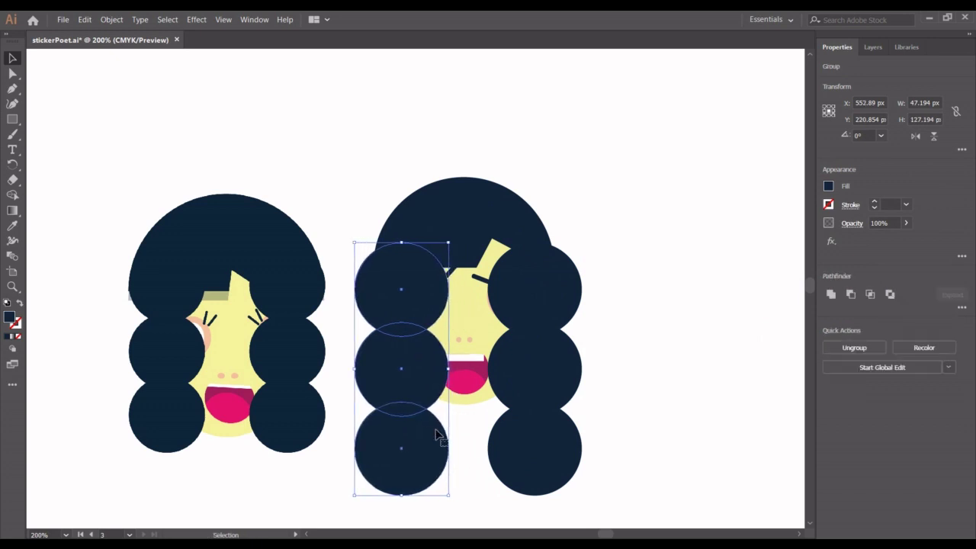
key(Left)
key(Left)
key(Left)
key(Left)
key(Left)
key(Left)
key(Left)
key(Left)
key(Left)
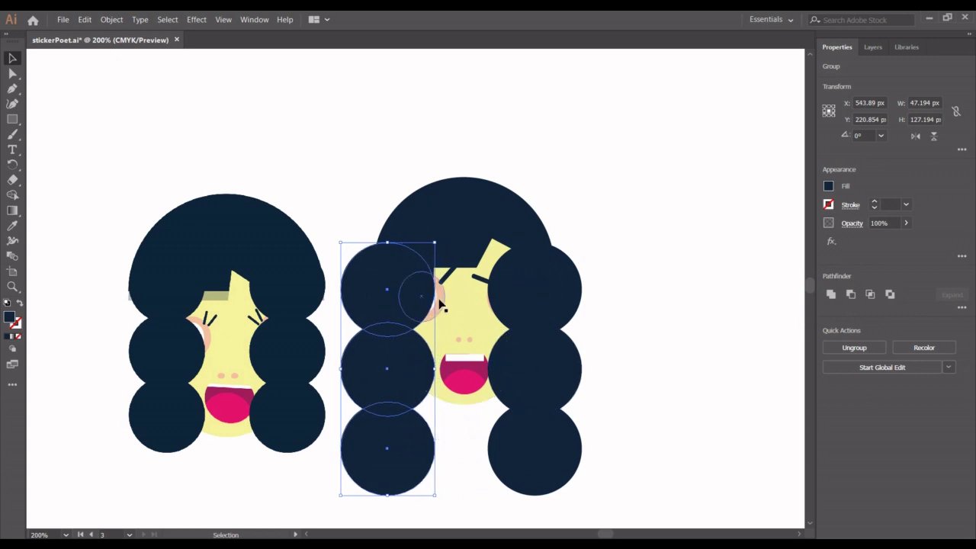
Step: Shift the eye right, send it behind the left hair column, and move the column right
click(440, 303)
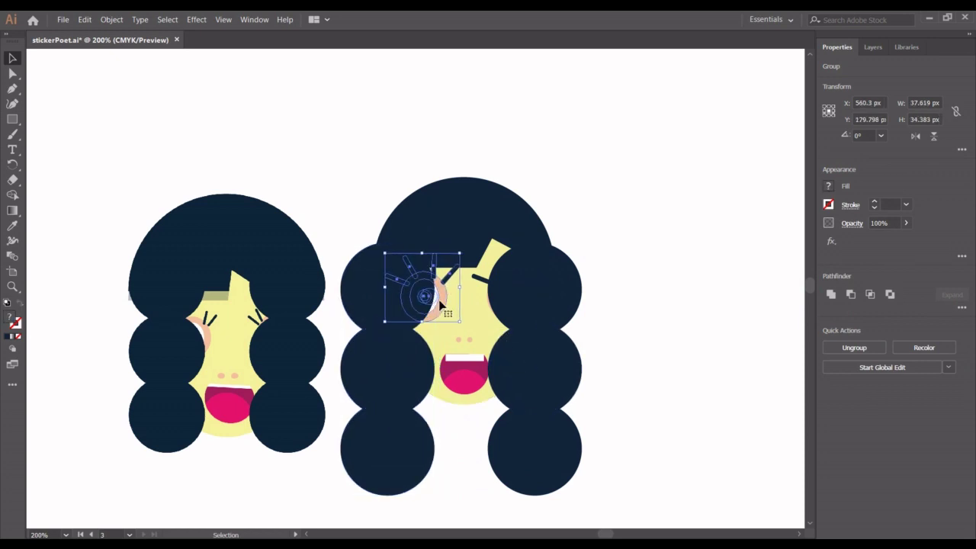
key(Right)
key(Right)
key(Right)
key(Right)
key(Right)
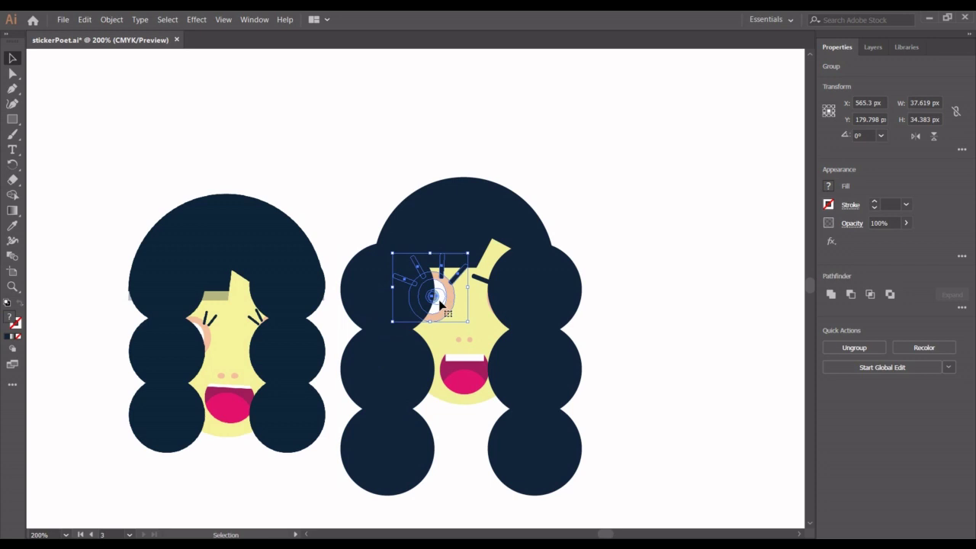
key(ctrl+[)
click(395, 374)
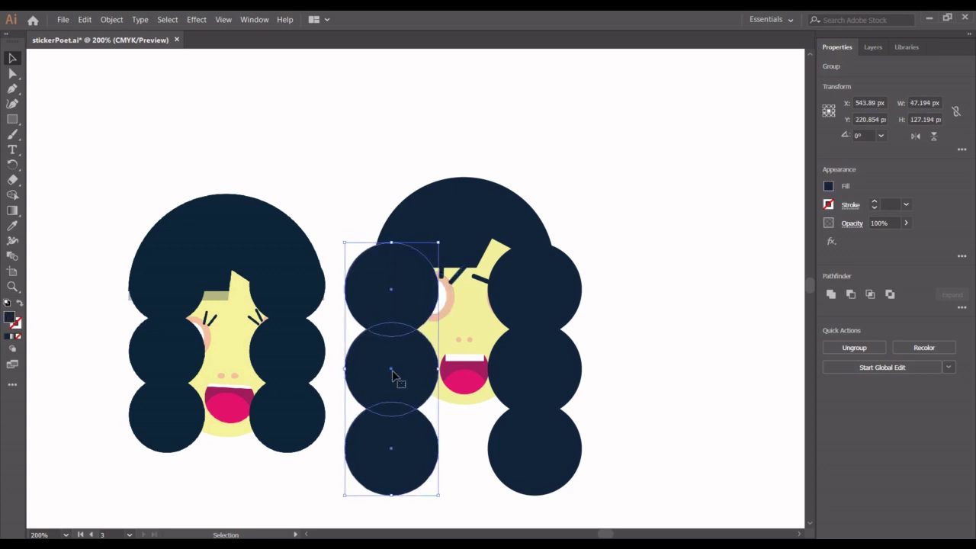
drag(392, 374, 395, 376)
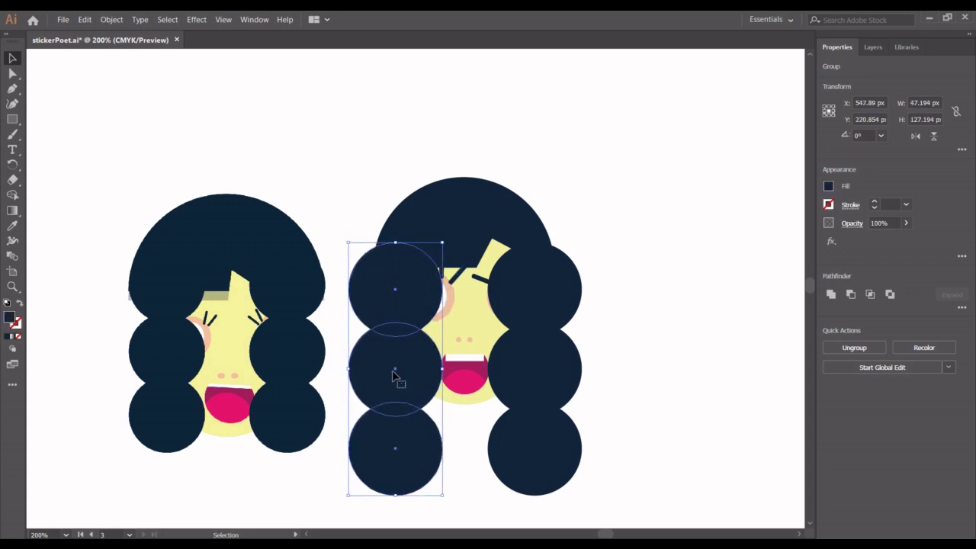
key(Right)
key(Right)
key(Right)
key(Right)
key(Right)
key(Right)
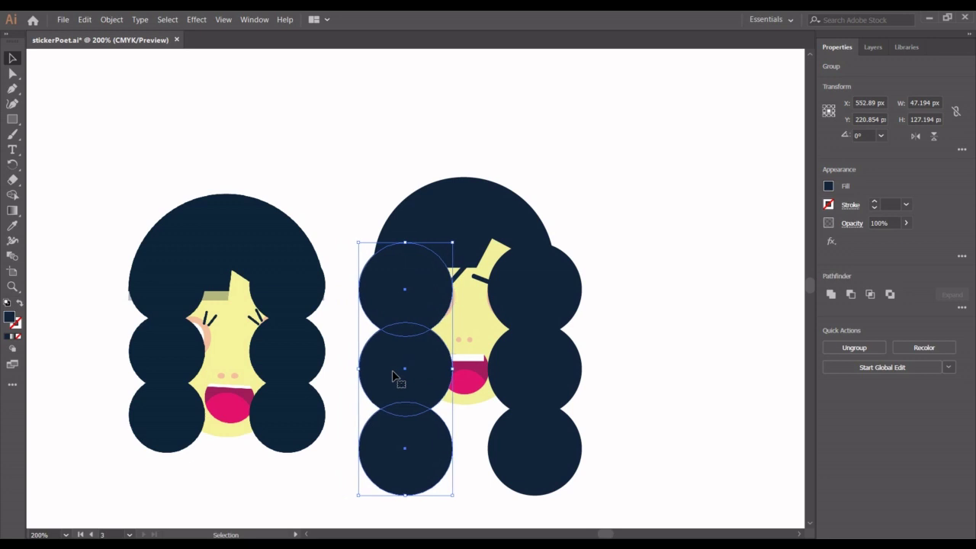
click(456, 278)
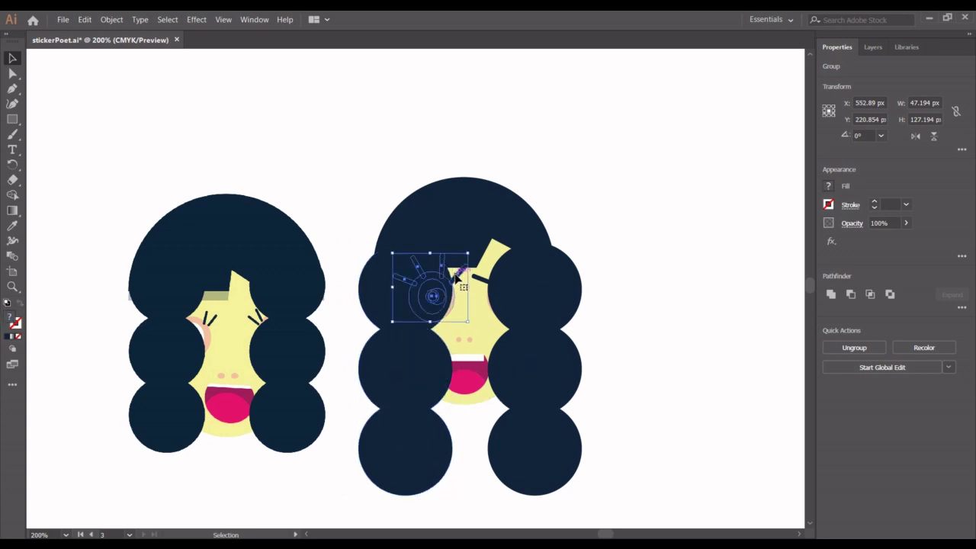
key(Right)
key(Right)
key(Right)
key(Right)
key(Right)
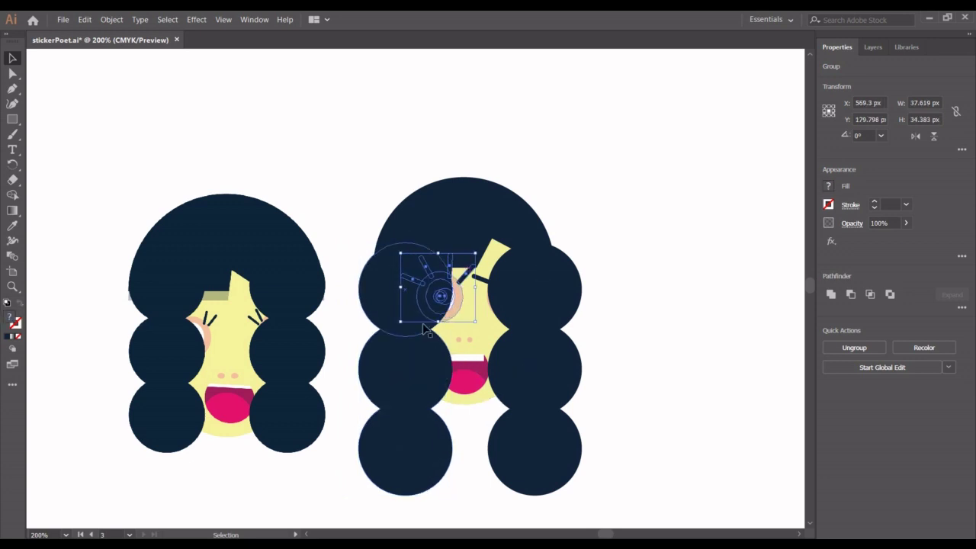
Step: Fine-tune the left hair column's position with small arrow-key nudges
click(387, 386)
key(Right)
key(Right)
key(Right)
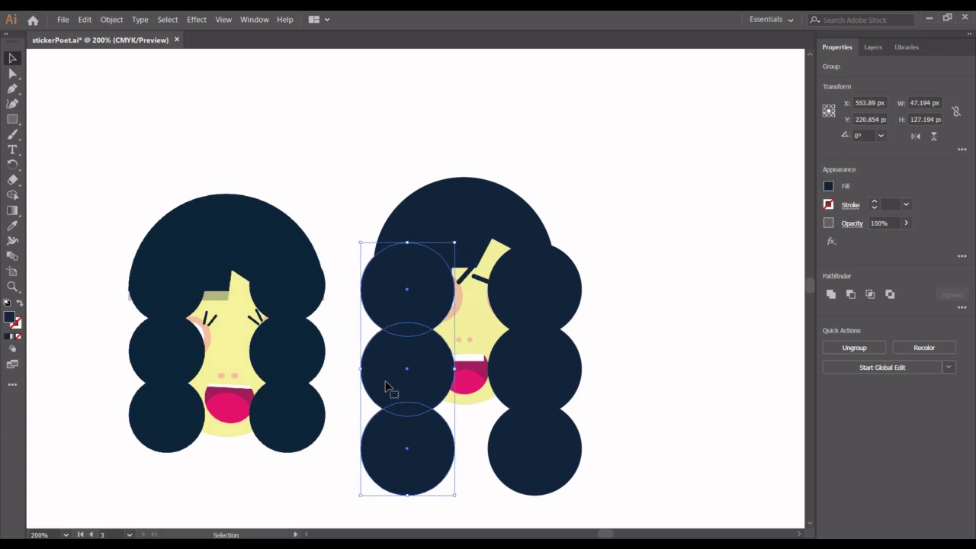
key(Right)
key(Right)
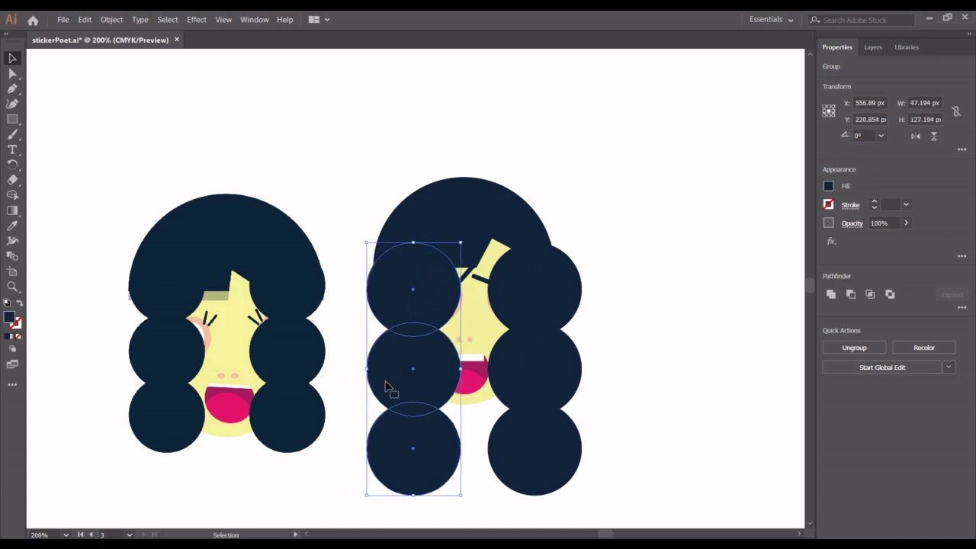
key(Right)
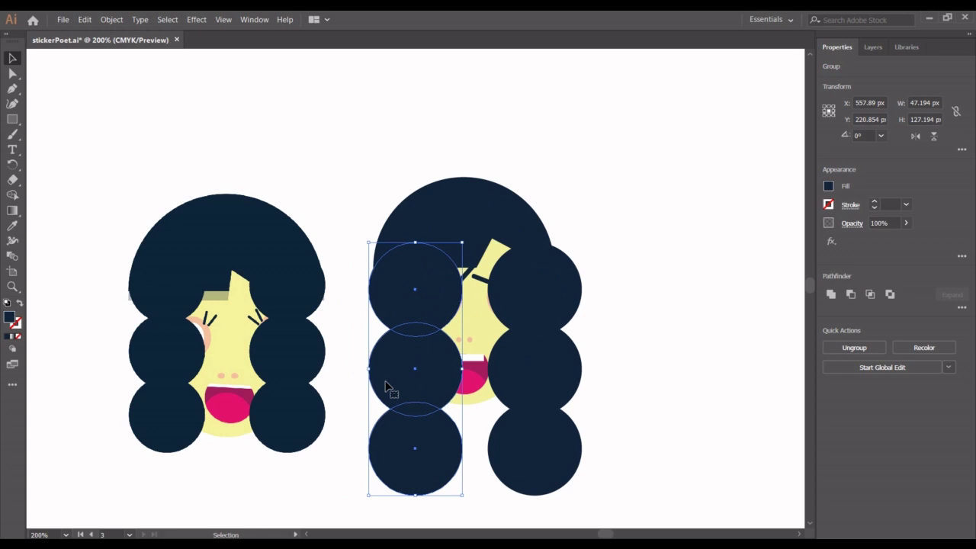
key(Right)
key(Right)
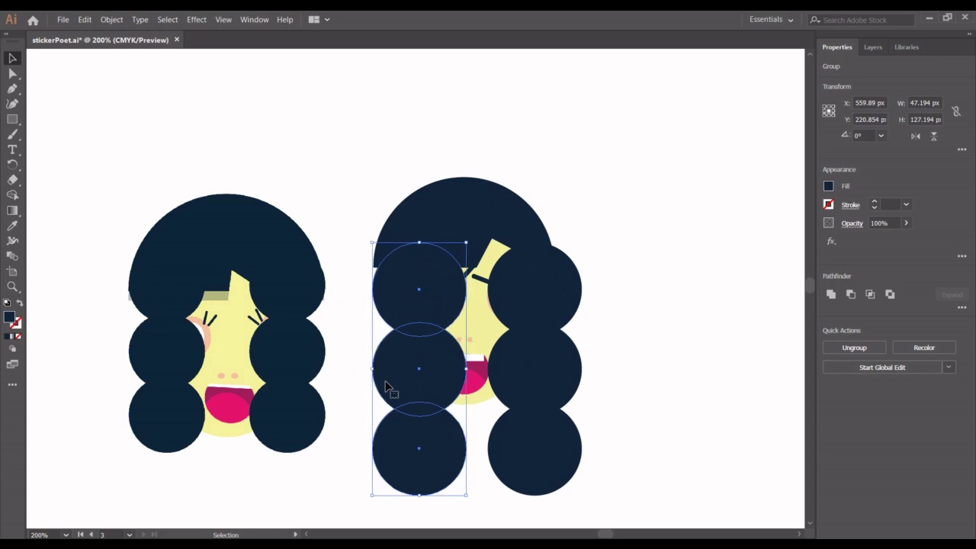
key(Down)
key(Left)
key(Left)
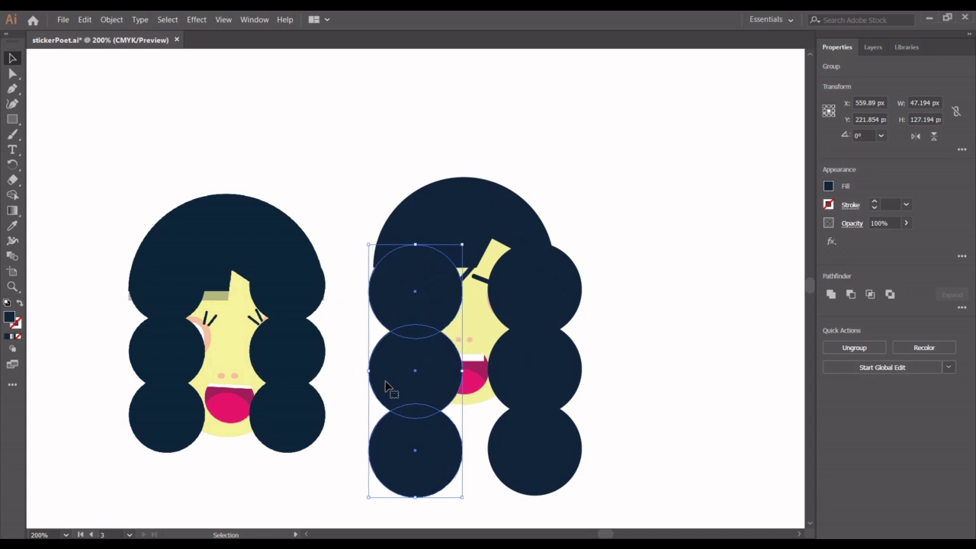
key(Up)
key(Left)
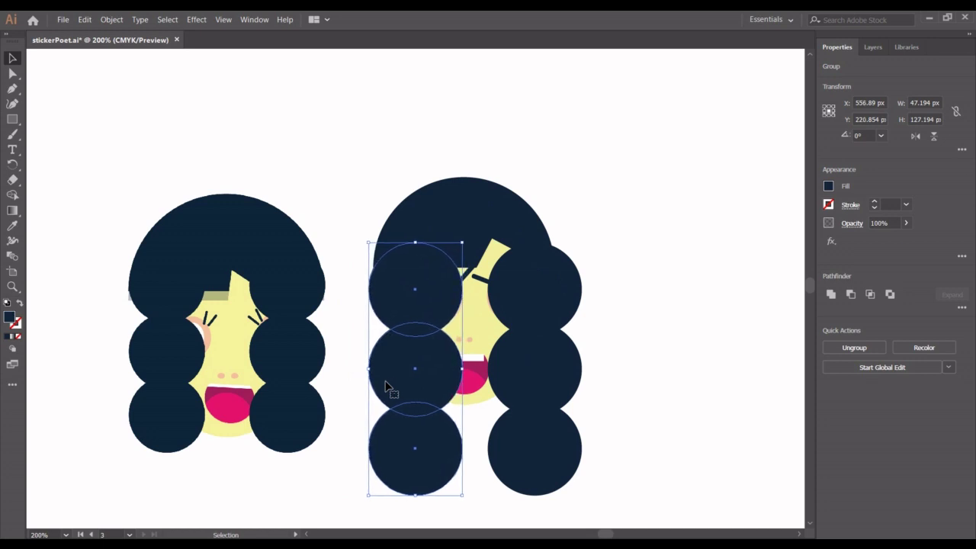
click(686, 395)
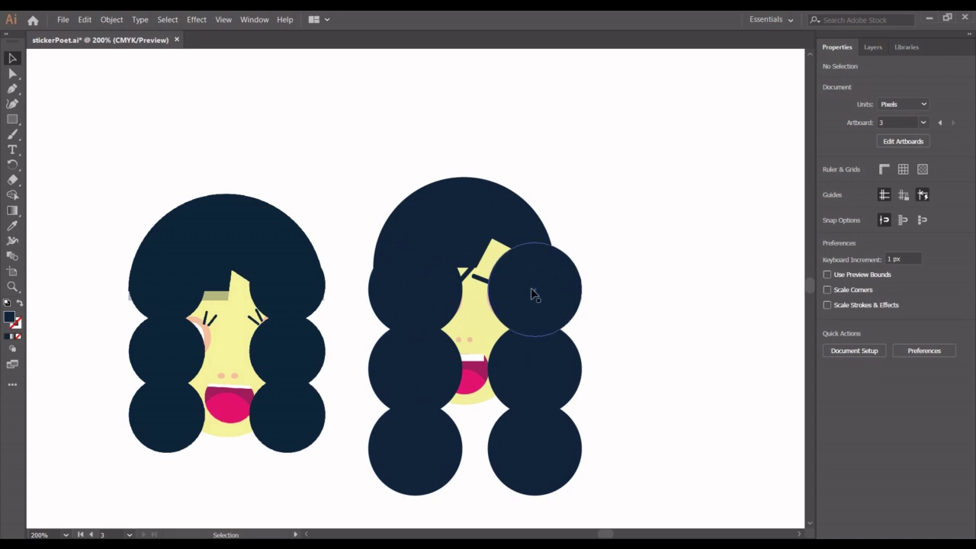
Step: Shrink the left eye group to about 30 × 28 px and shift it right beside the curls
click(471, 279)
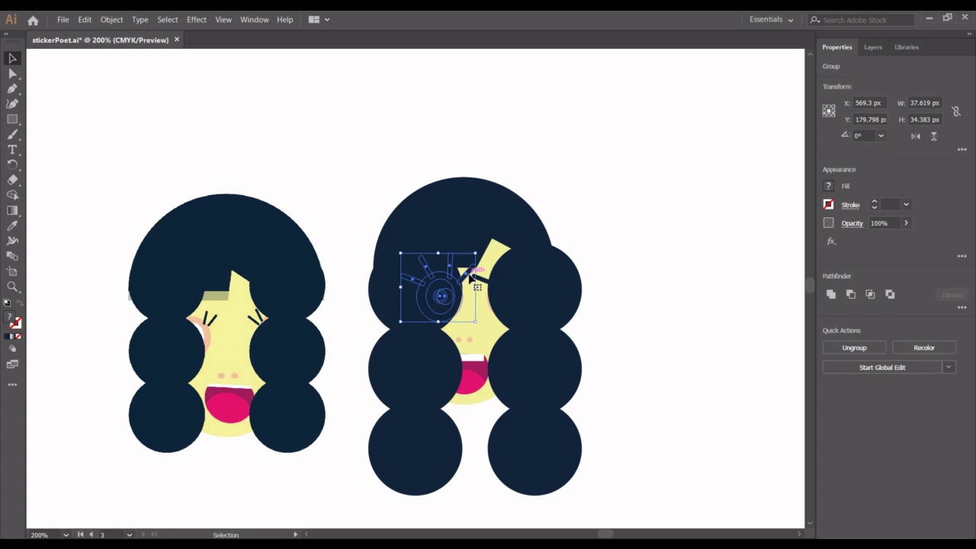
key(Right)
key(Right)
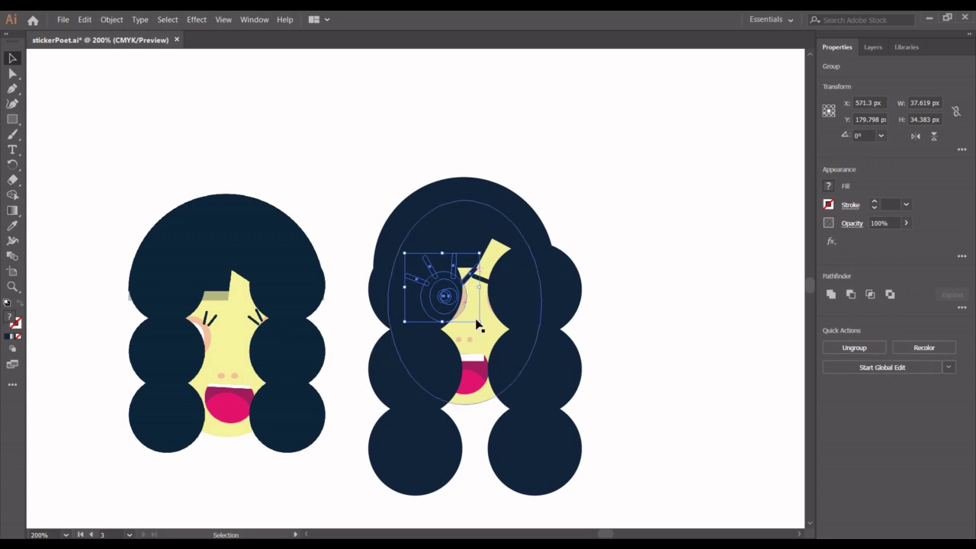
drag(479, 322, 474, 315)
key(Right)
key(Right)
key(Right)
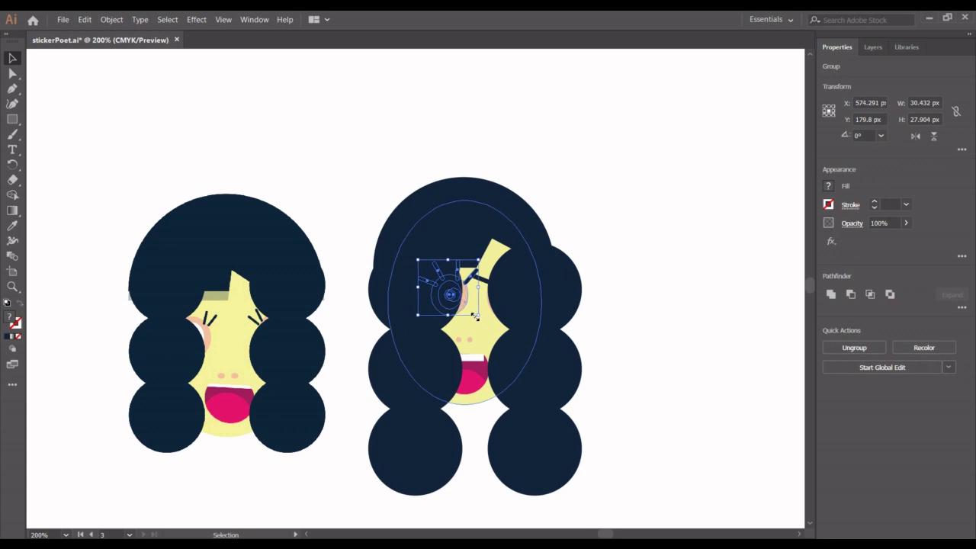
key(Right)
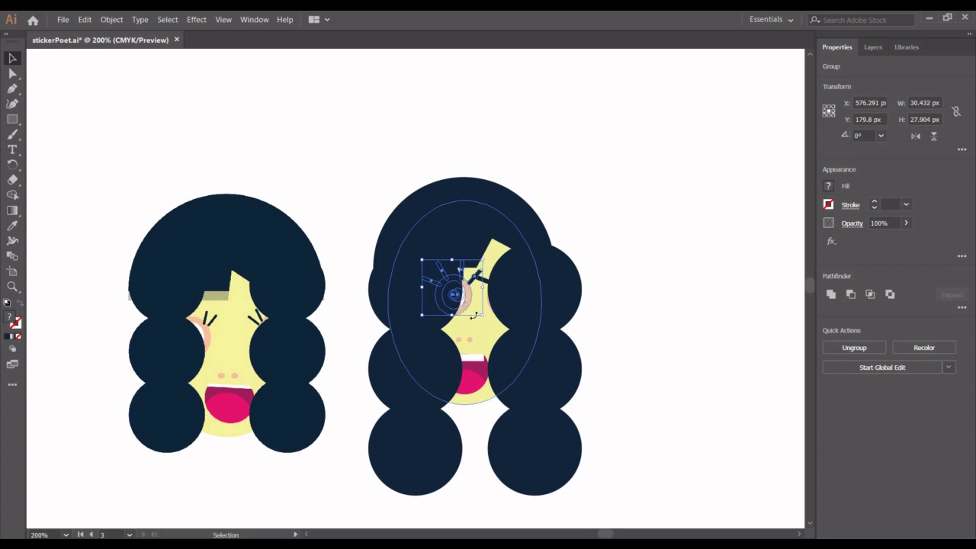
click(686, 321)
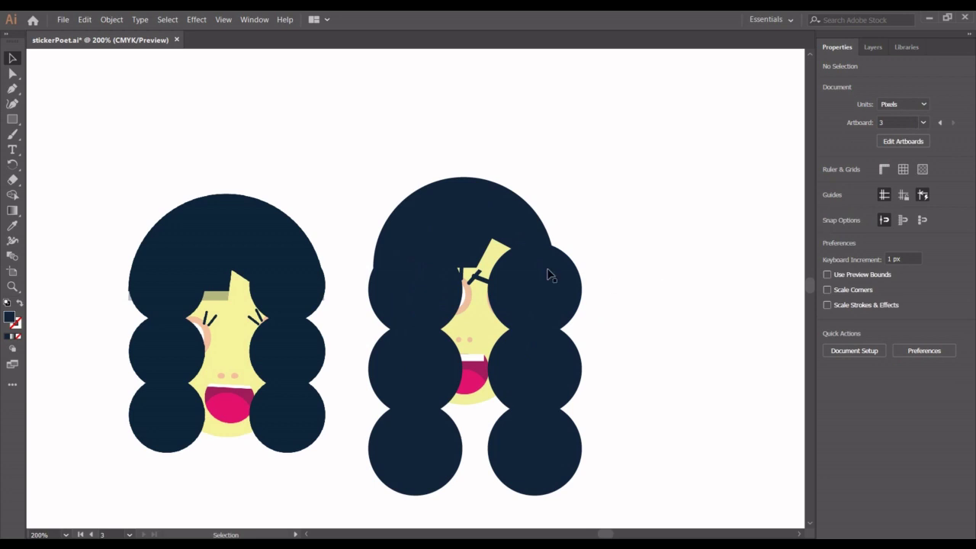
Step: Scale the right eye down to about 30 × 28 px and shift it one pixel left
click(483, 282)
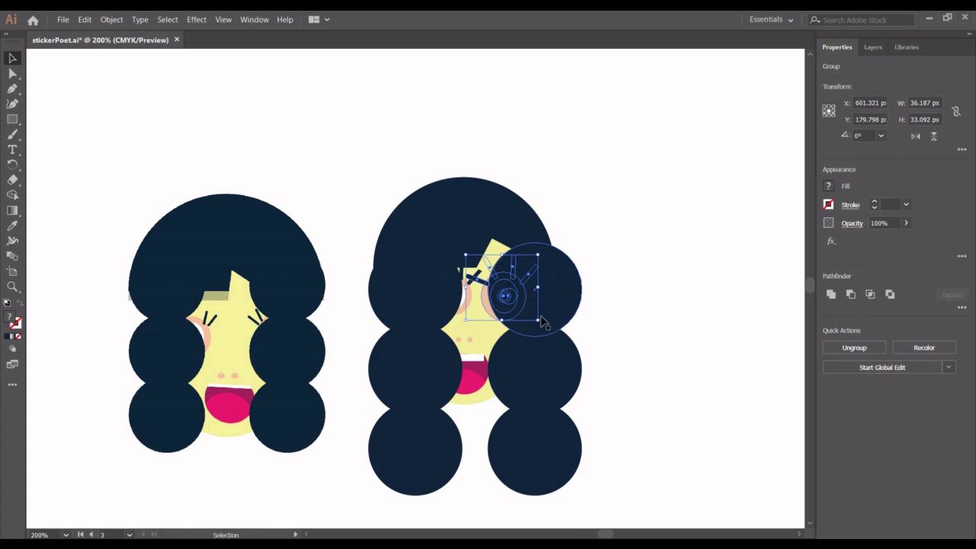
drag(540, 321, 534, 316)
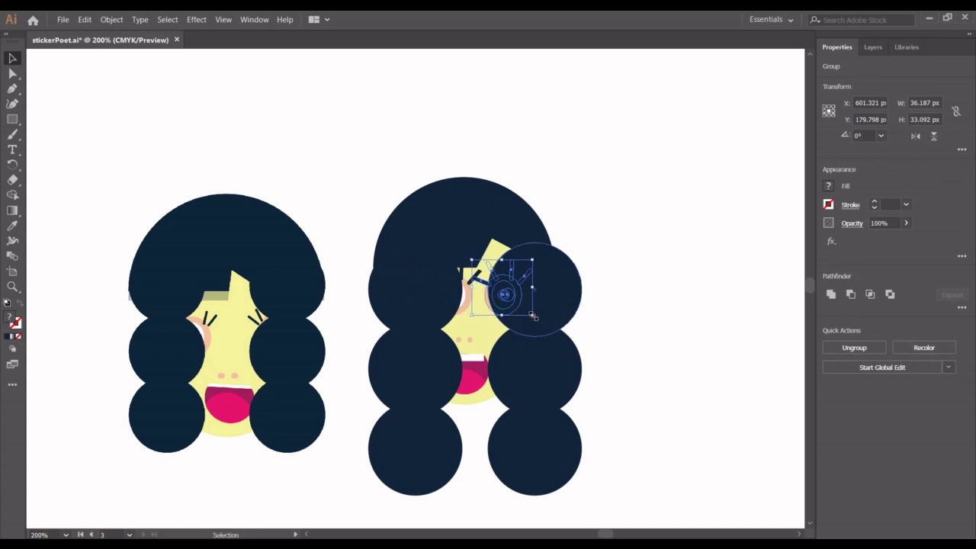
key(Left)
click(663, 372)
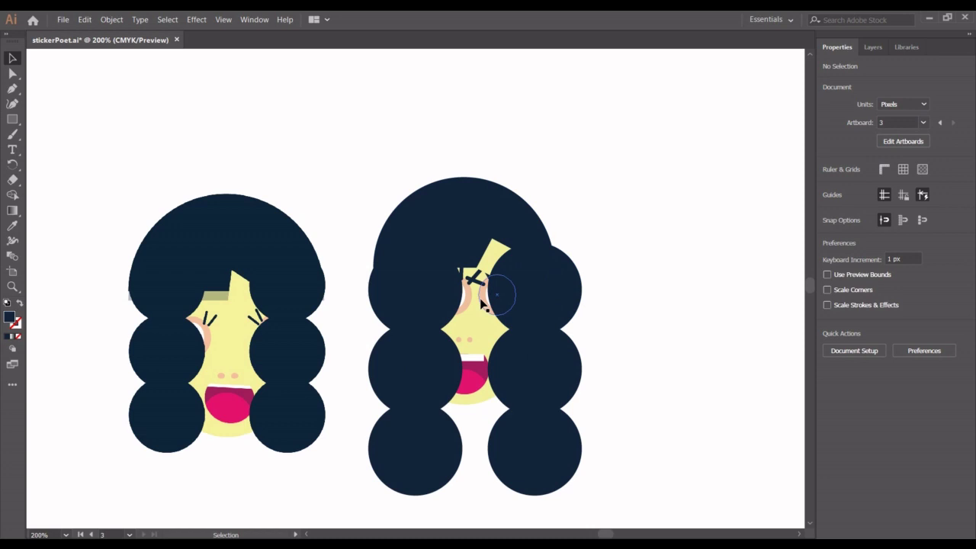
Step: Bring both eye groups and the side hair circles to the front of the stacking order
scroll(482, 304, left, 1)
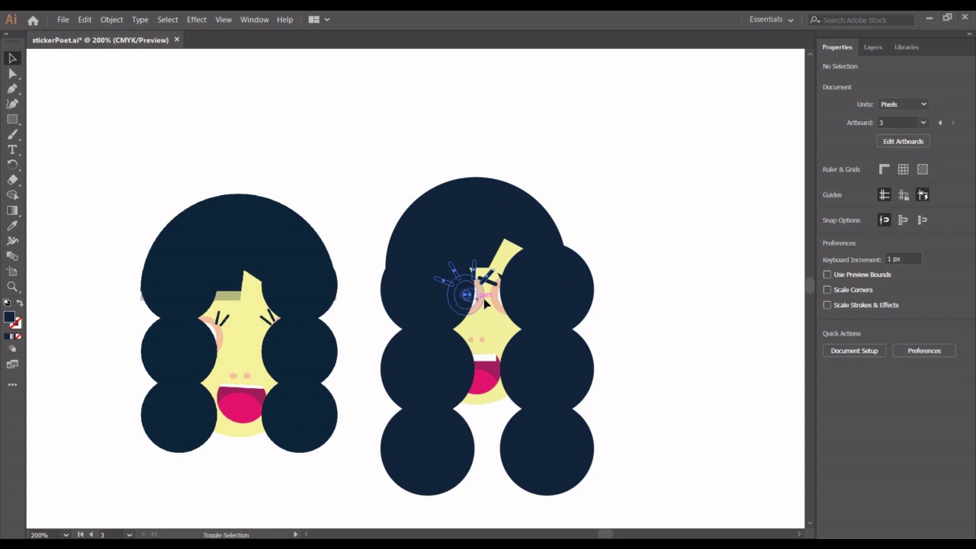
click(484, 299)
shift+click(498, 303)
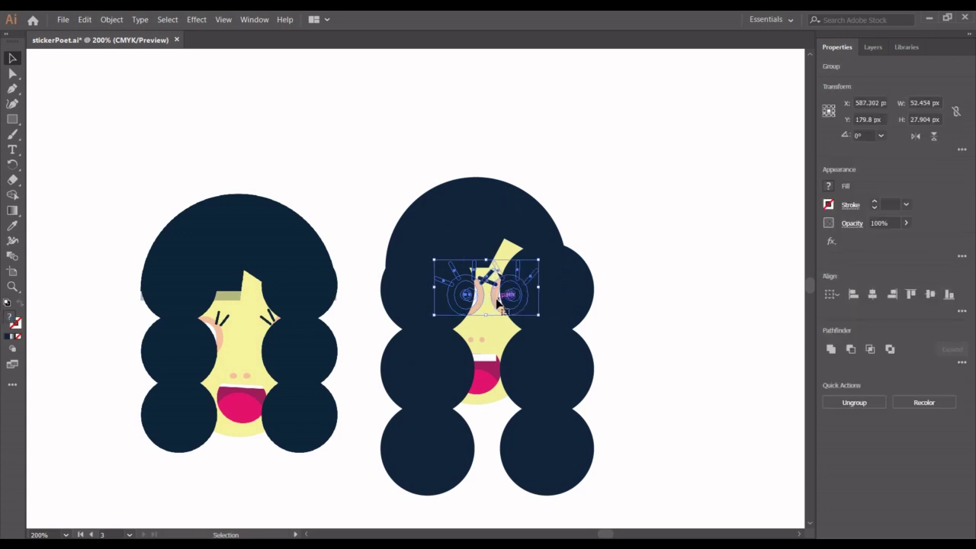
shift+click(568, 321)
shift+click(418, 350)
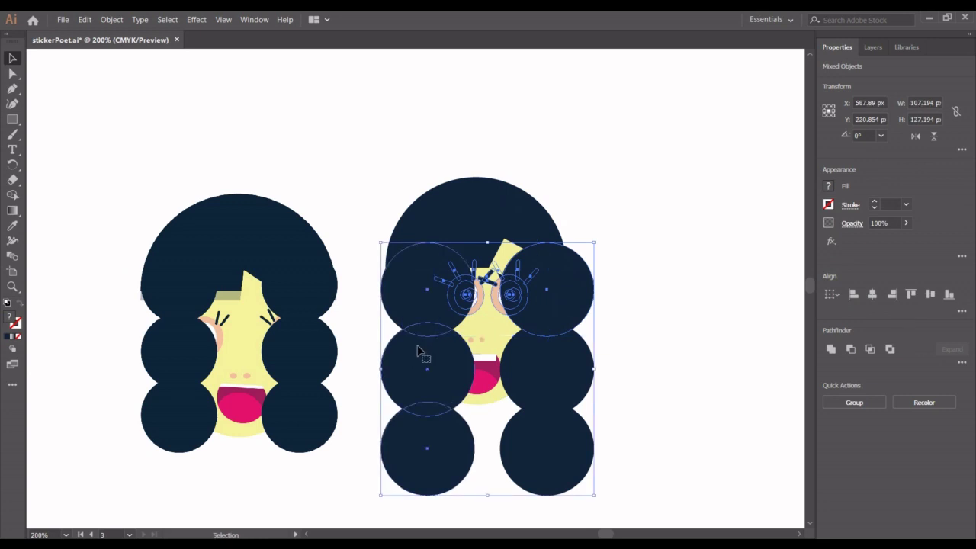
right_click(577, 311)
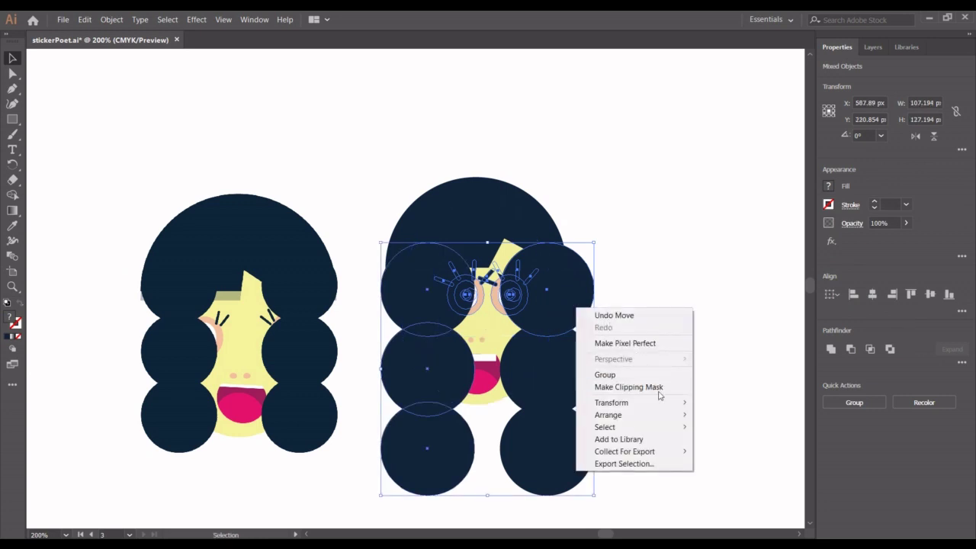
mouse_move(682, 415)
click(724, 417)
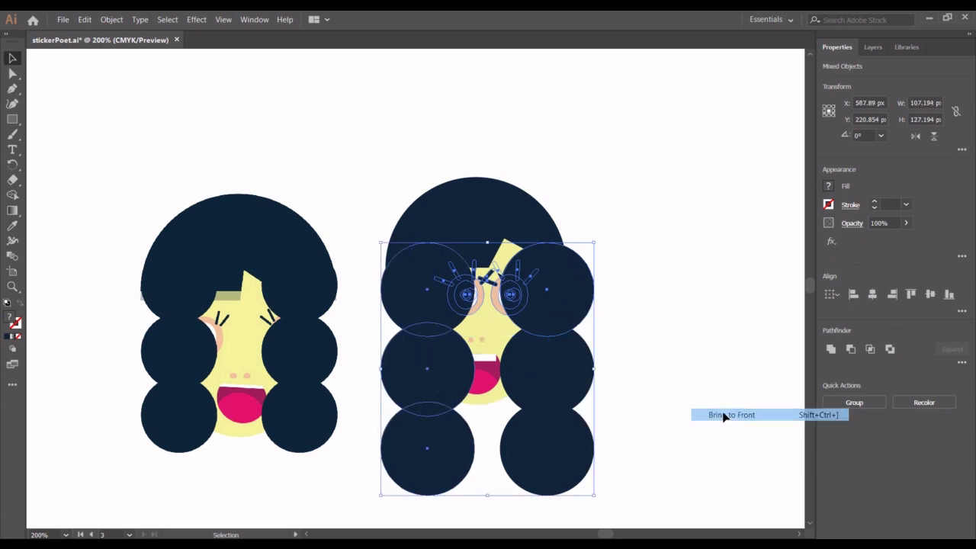
click(710, 357)
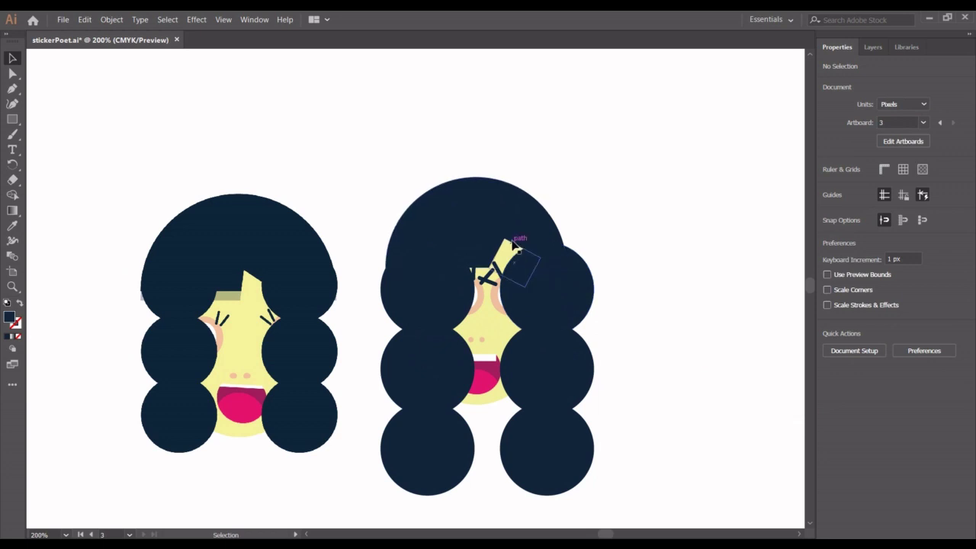
Step: Reposition the tilted pale-yellow square at the hair parting and zoom out to the whole row
mouse_move(514, 248)
mouse_down()
mouse_move(505, 243)
mouse_move(514, 242)
mouse_up()
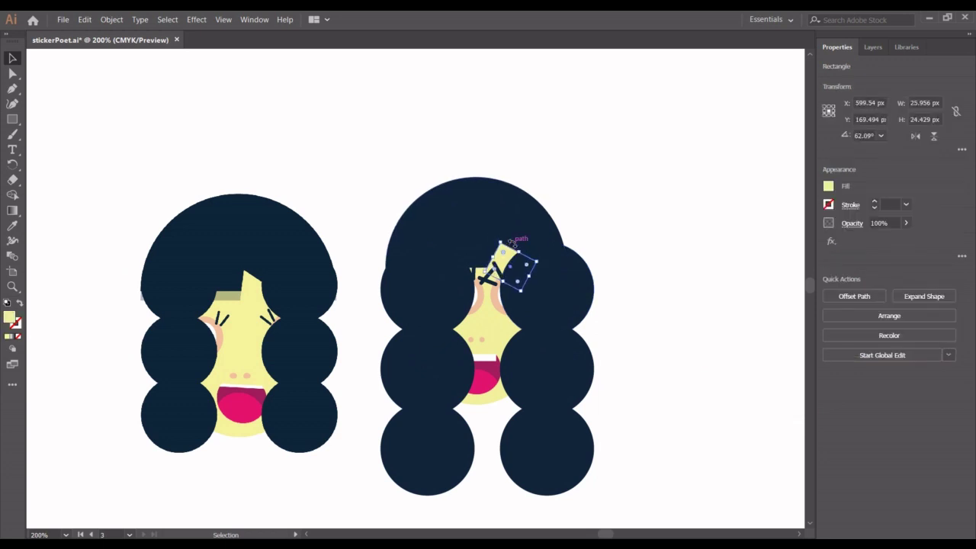
click(667, 340)
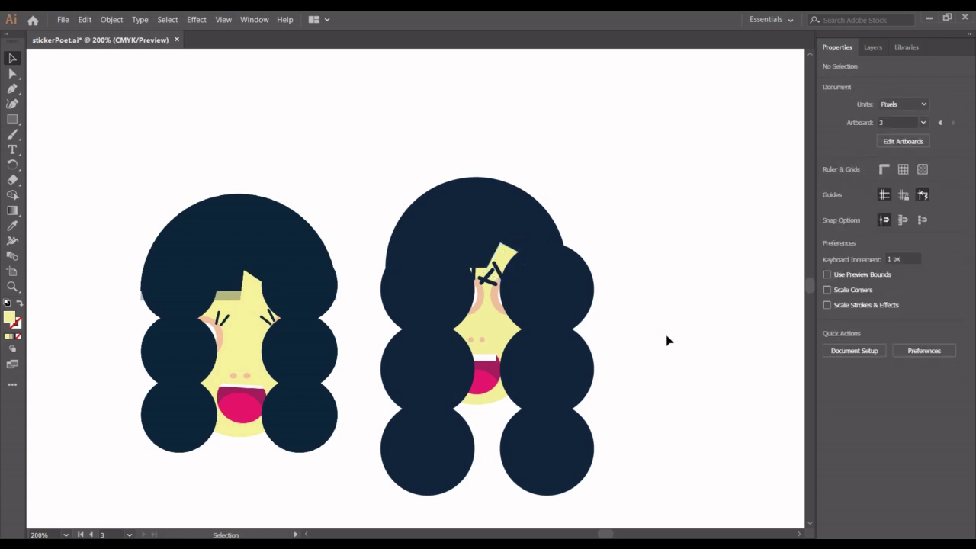
key(ctrl+minus)
key(ctrl+minus)
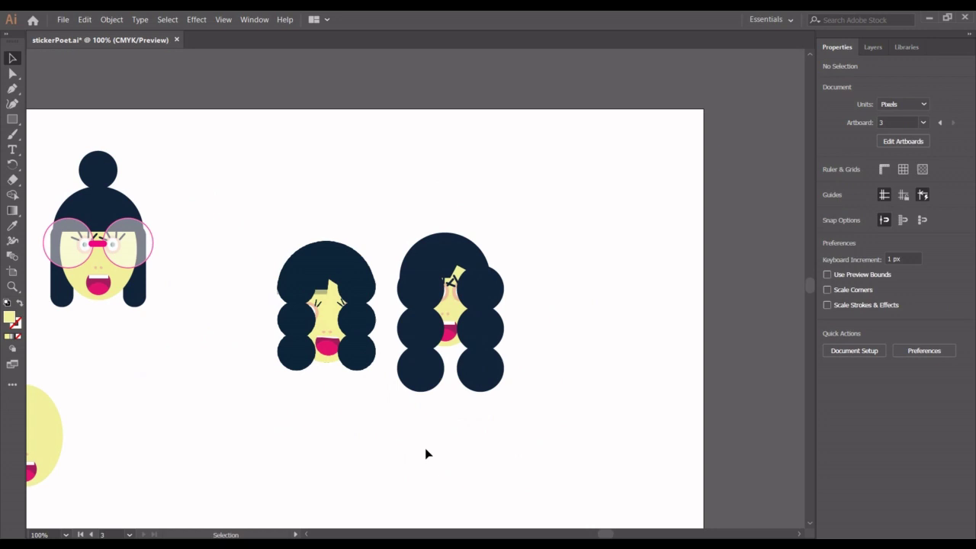
Step: Nudge the curly-haired girl's mouth and nose dot slightly to the right
click(455, 335)
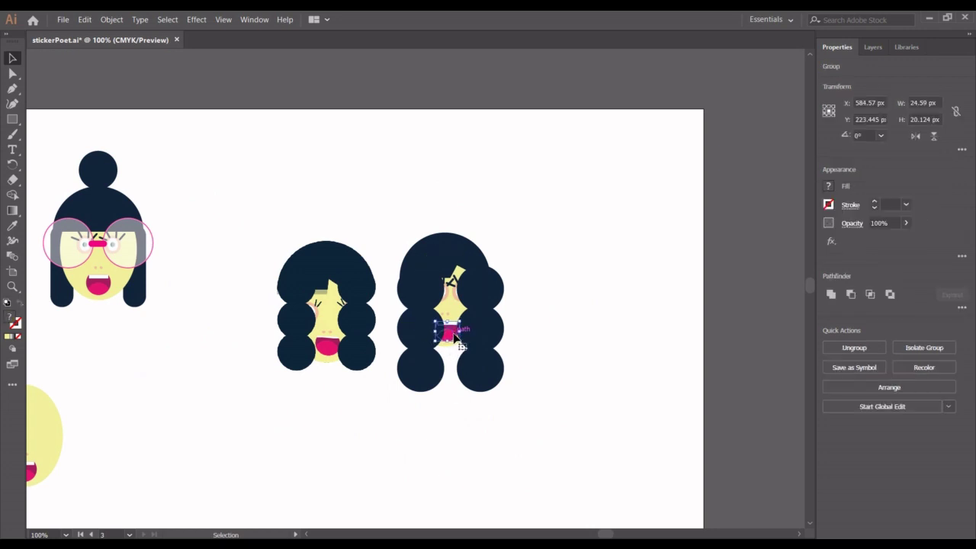
key(Right)
click(591, 348)
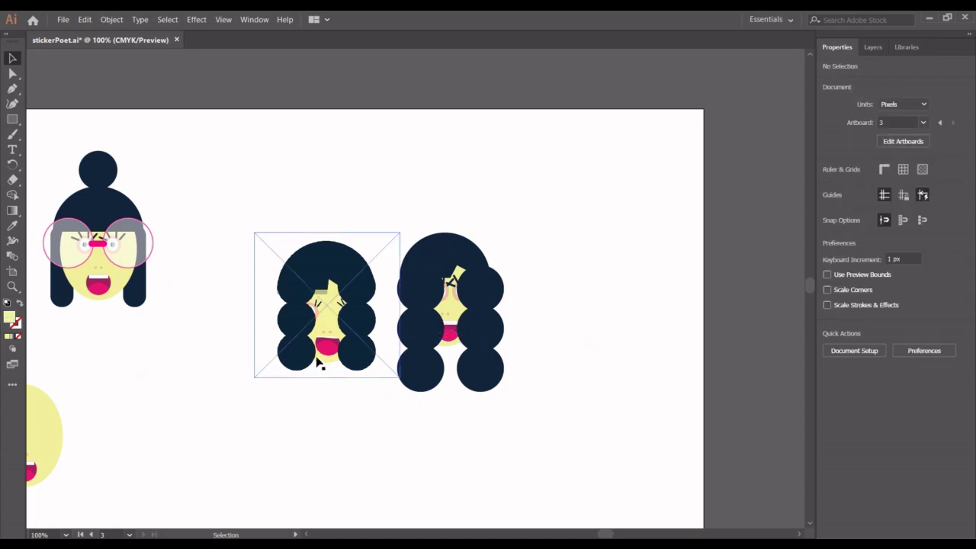
click(442, 318)
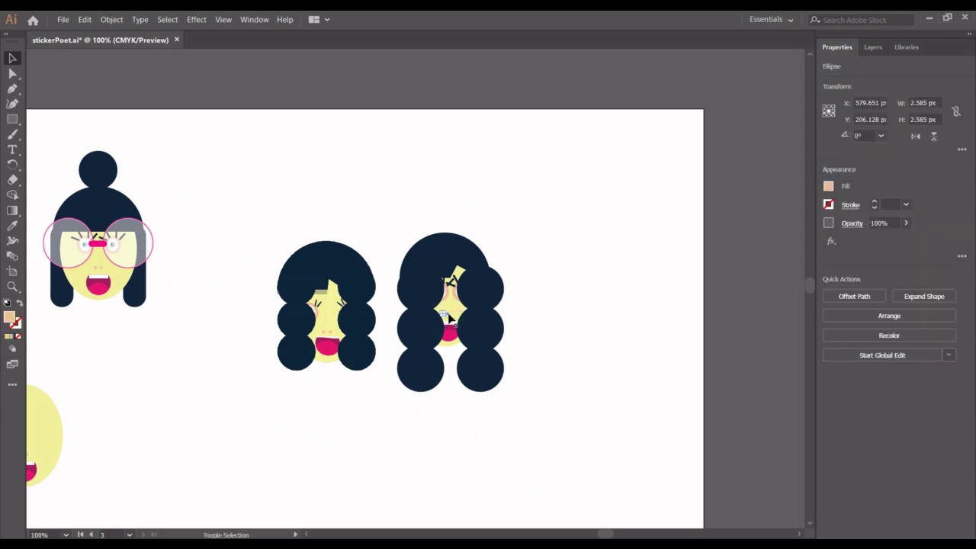
drag(450, 318, 451, 318)
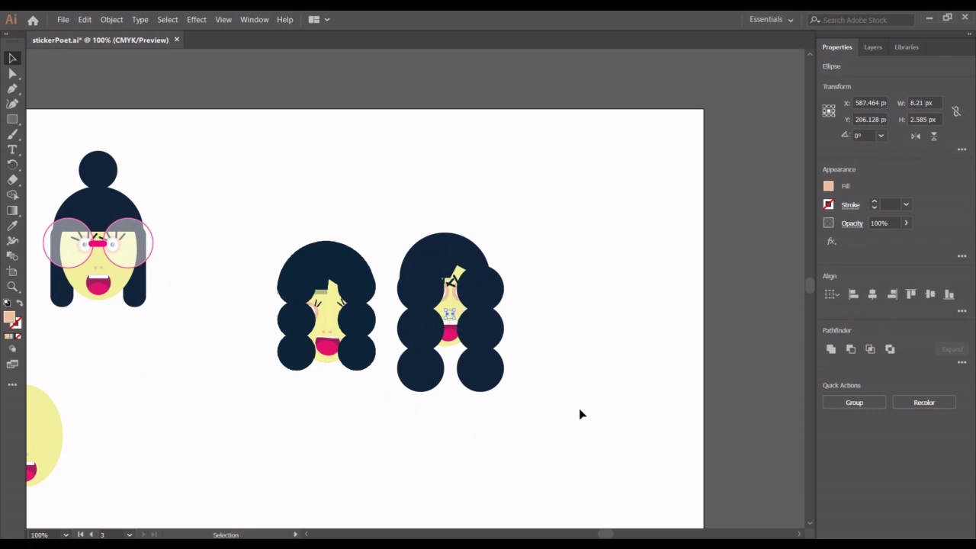
click(580, 414)
Step: Lower both eyes a few pixels
mouse_move(526, 433)
mouse_down()
mouse_move(447, 338)
mouse_move(449, 323)
mouse_move(526, 439)
mouse_up()
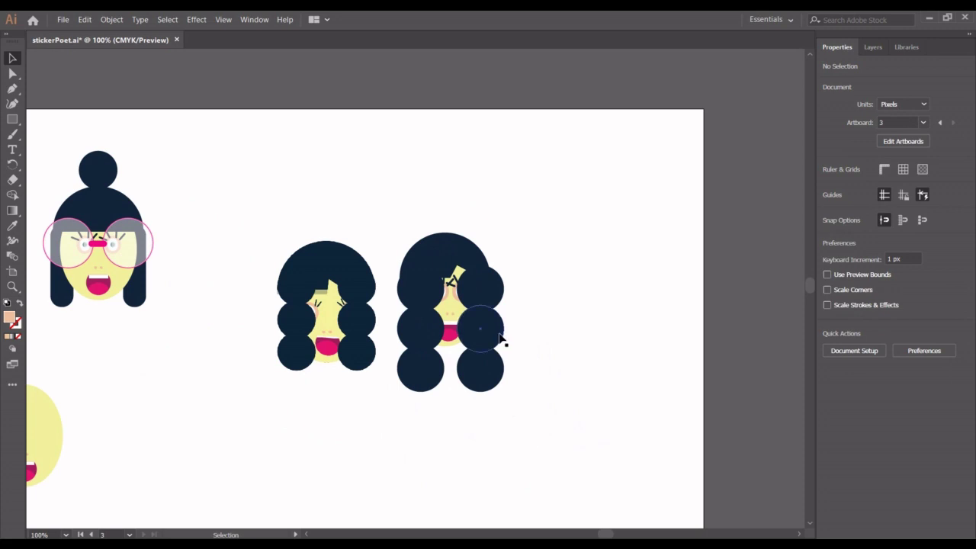
click(444, 302)
click(446, 284)
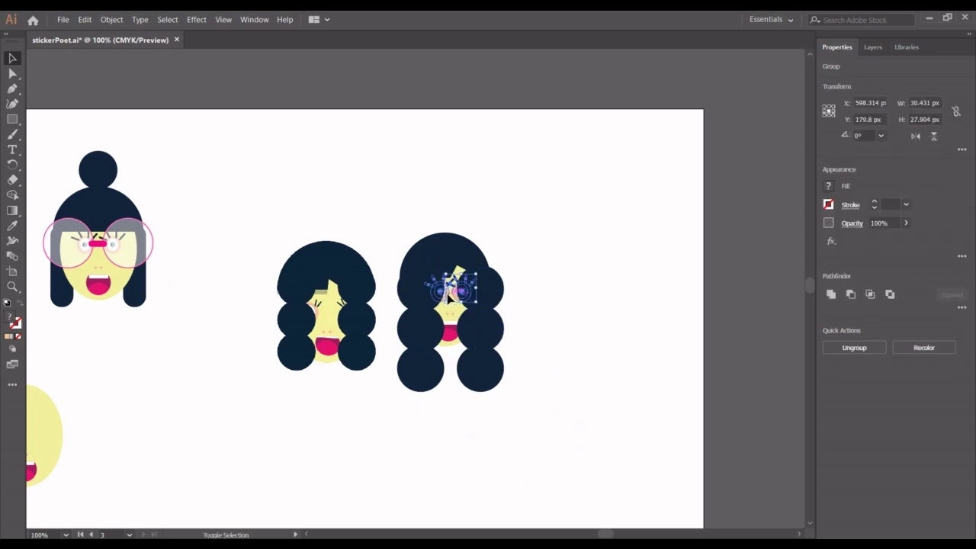
drag(449, 293, 448, 300)
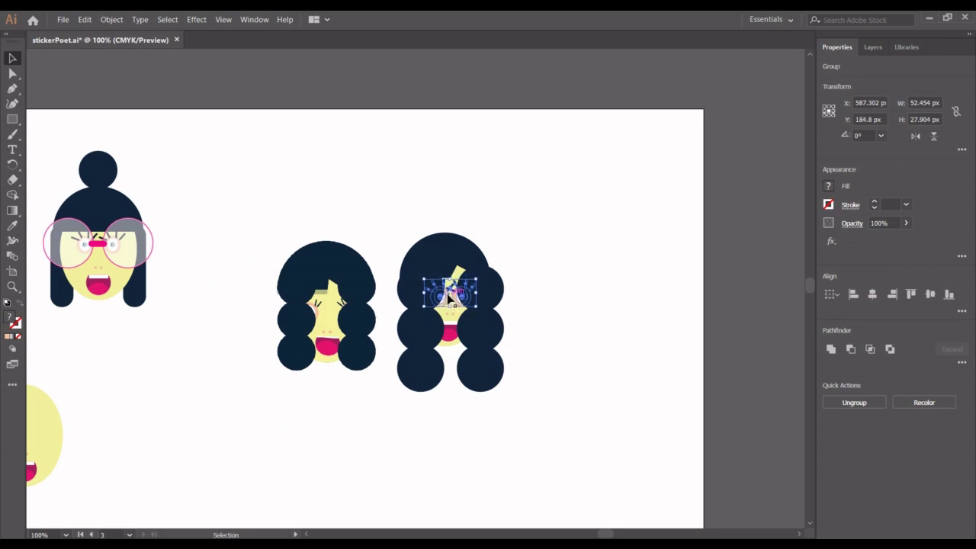
click(552, 320)
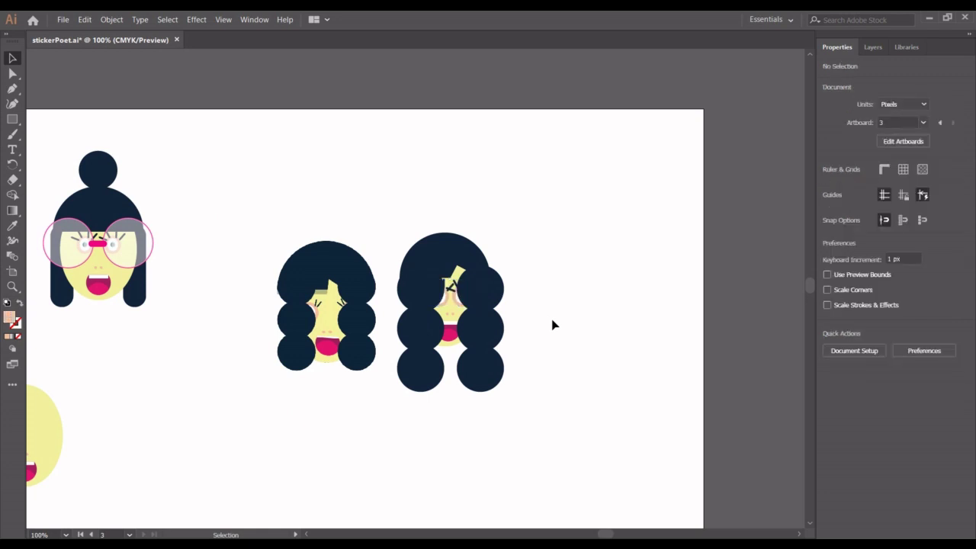
Step: Group the right hair column and spread the two columns outward, left one at X 551.89
click(492, 375)
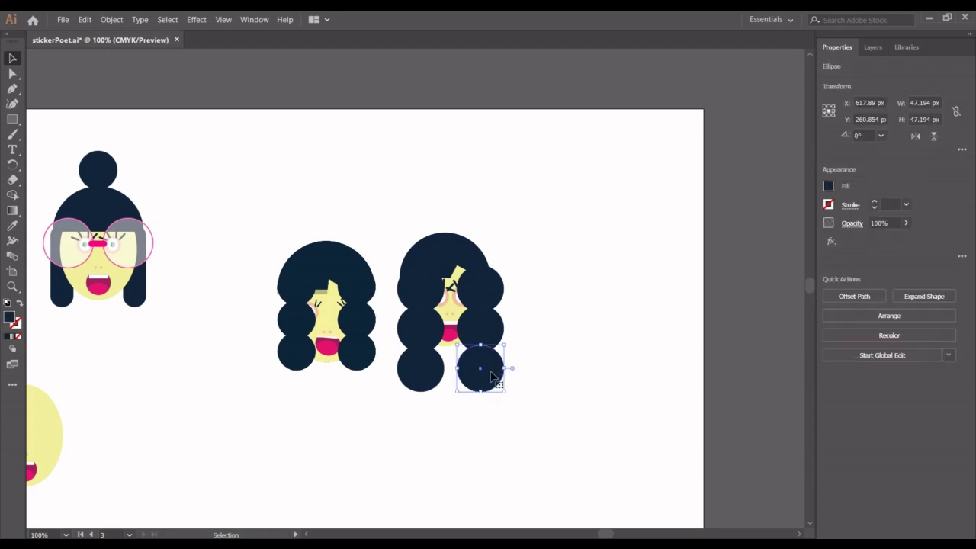
key(Right)
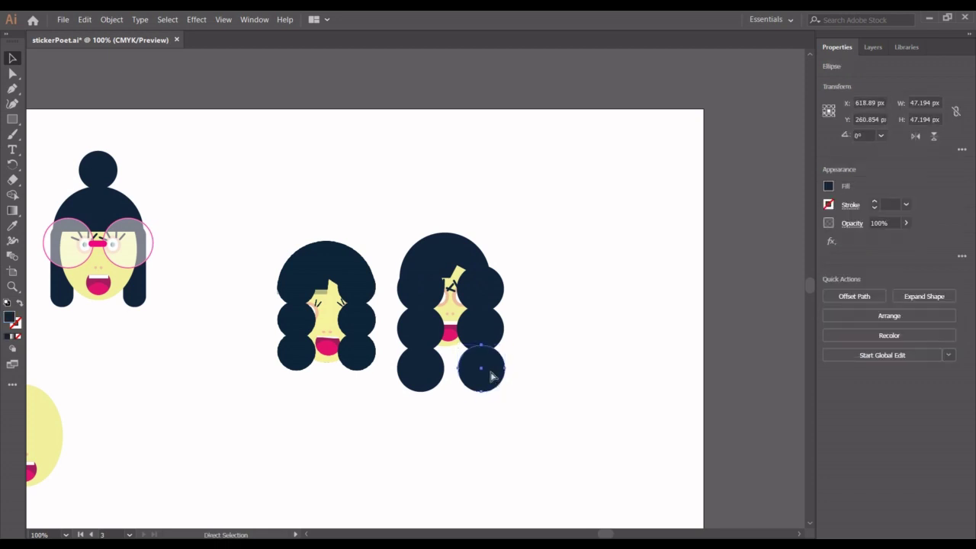
key(Left)
drag(507, 346, 497, 279)
key(ctrl+g)
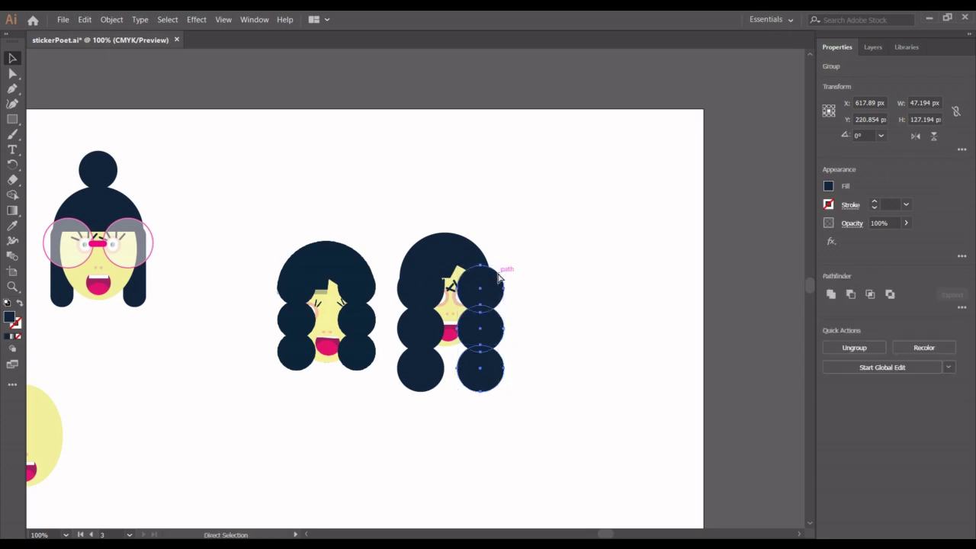
key(Right)
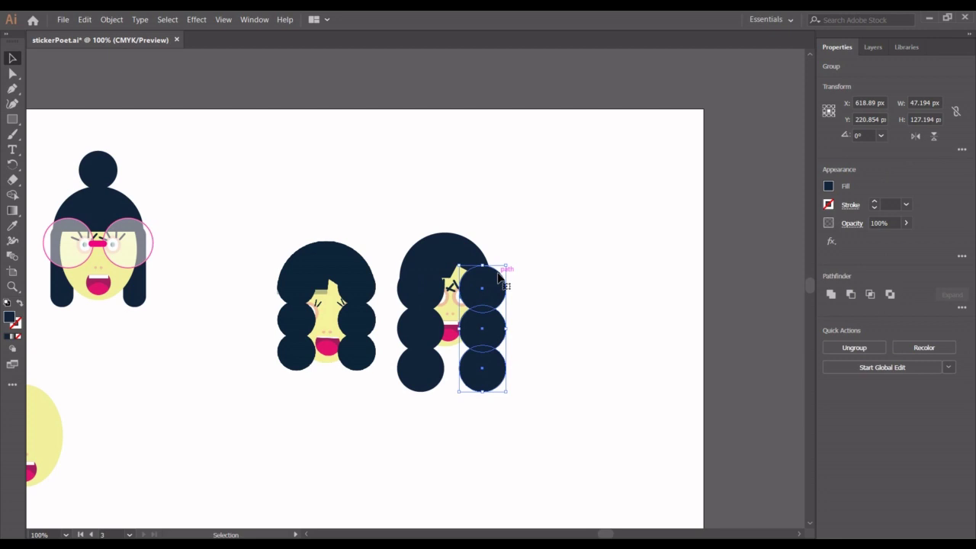
click(415, 321)
key(Left)
key(Left)
key(Left)
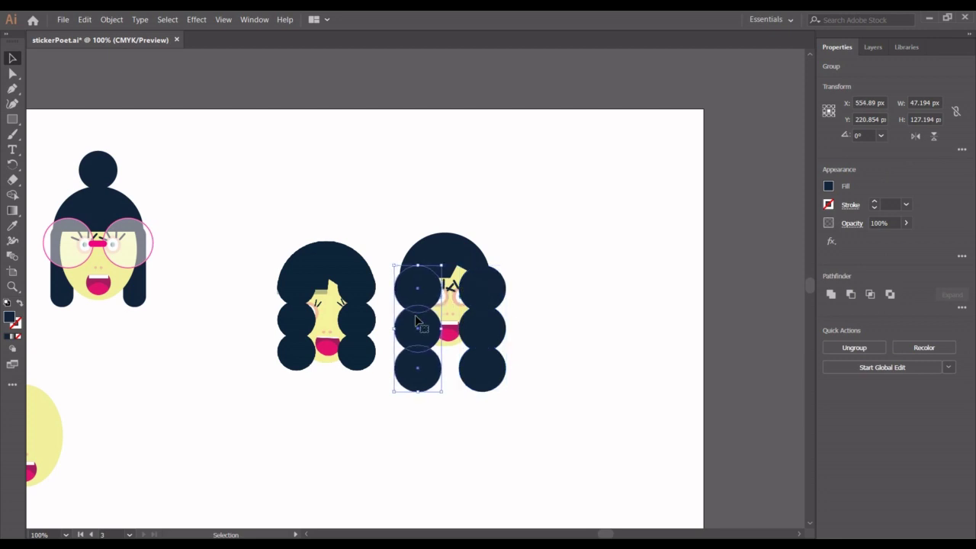
key(Left)
key(Left)
key(Left)
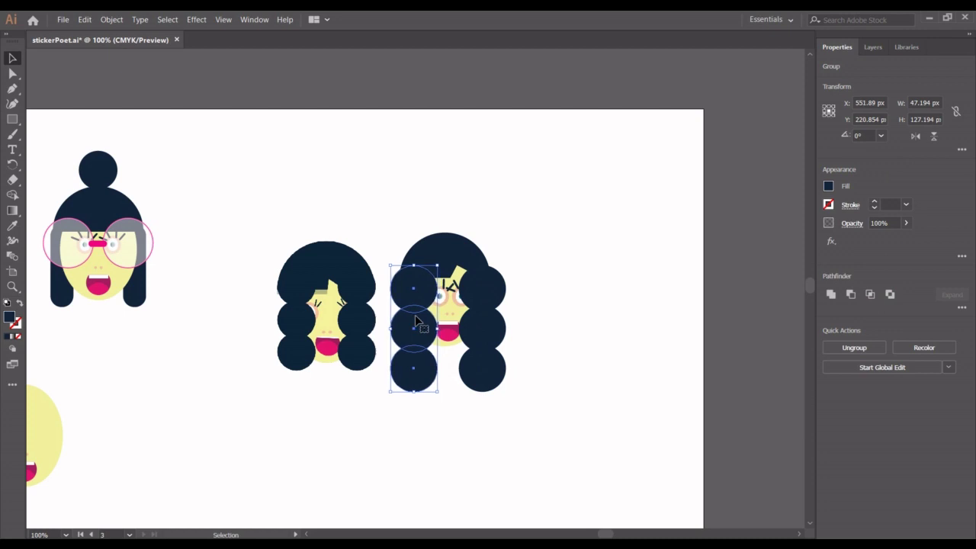
click(567, 383)
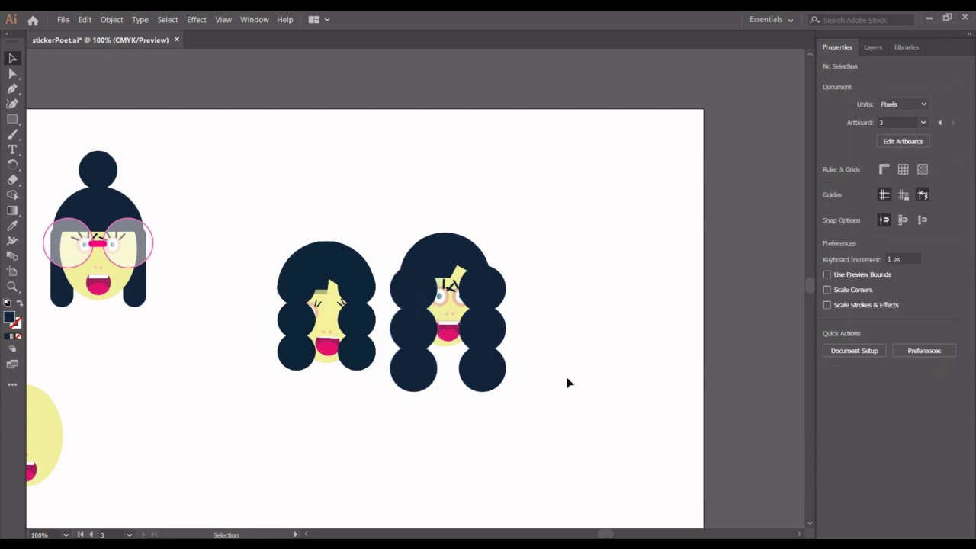
Step: Move the reference face image out of the way to the lower right
click(444, 300)
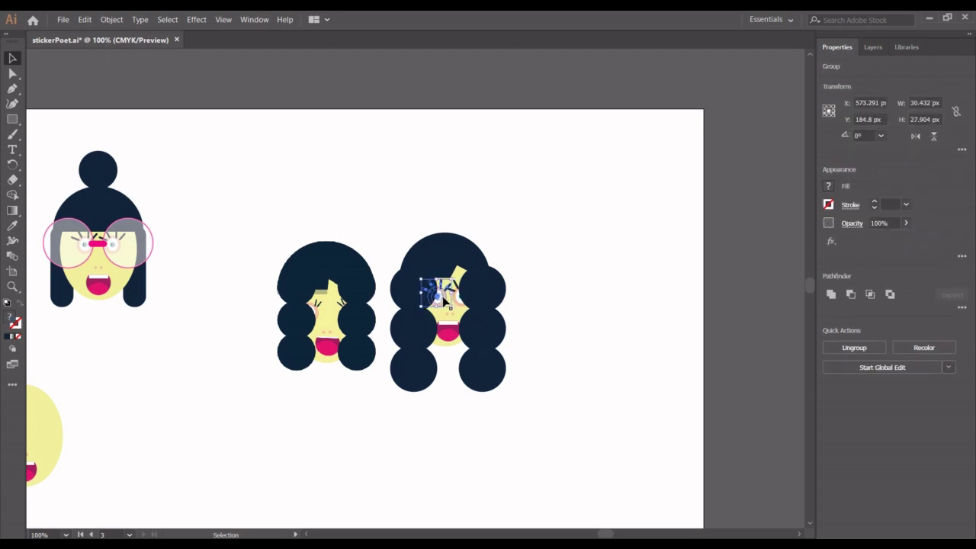
click(560, 347)
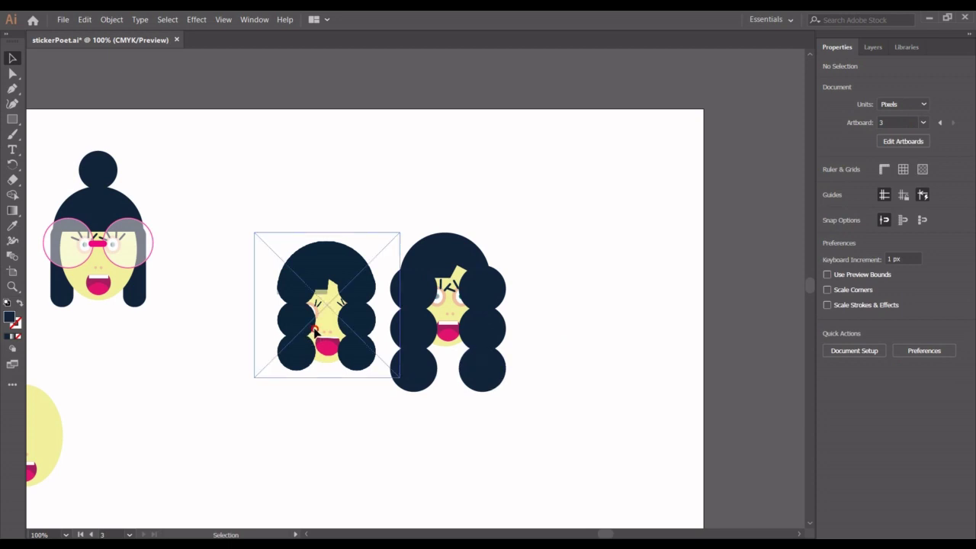
drag(314, 330, 650, 500)
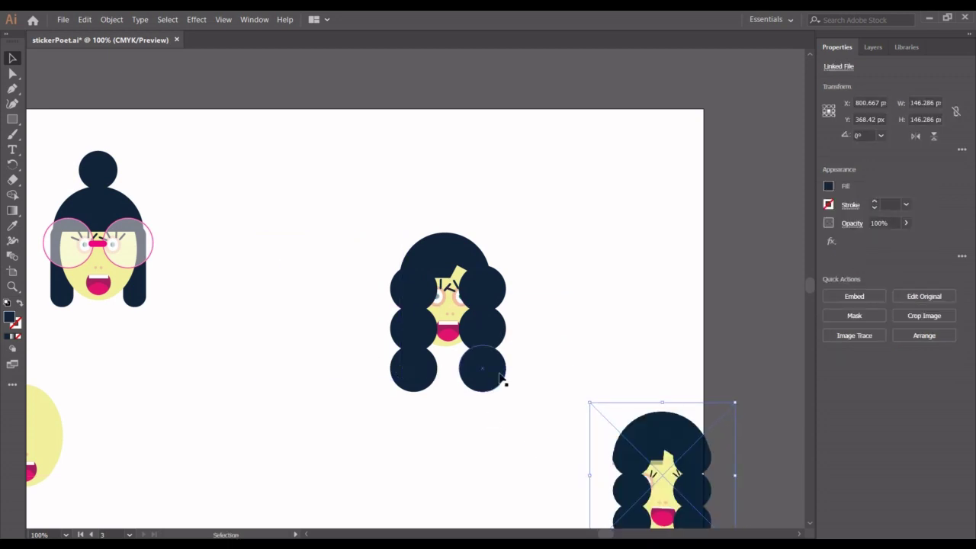
Step: Group the curly face's parts and place it beside the bun-haired girl at X 362.848, Y 133.553
key(a)
drag(516, 412, 374, 284)
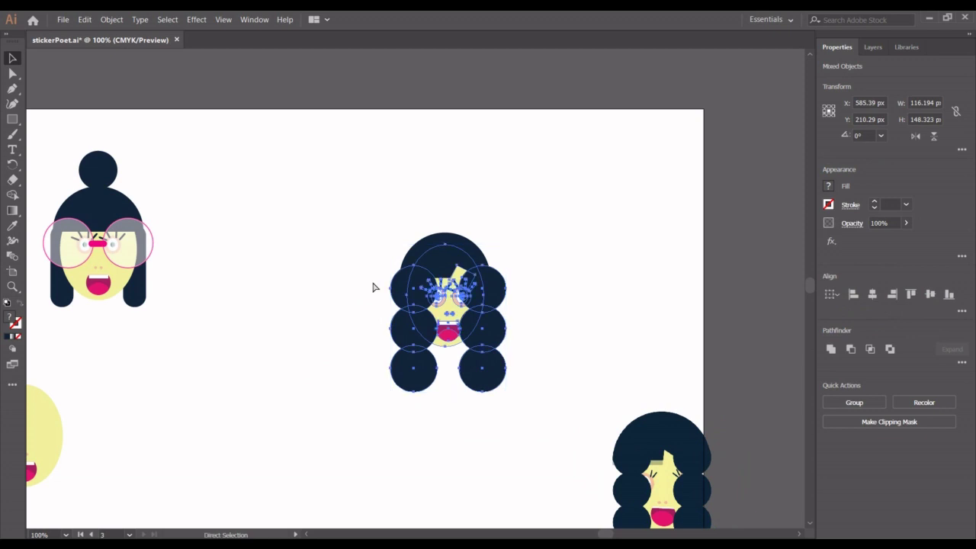
key(v)
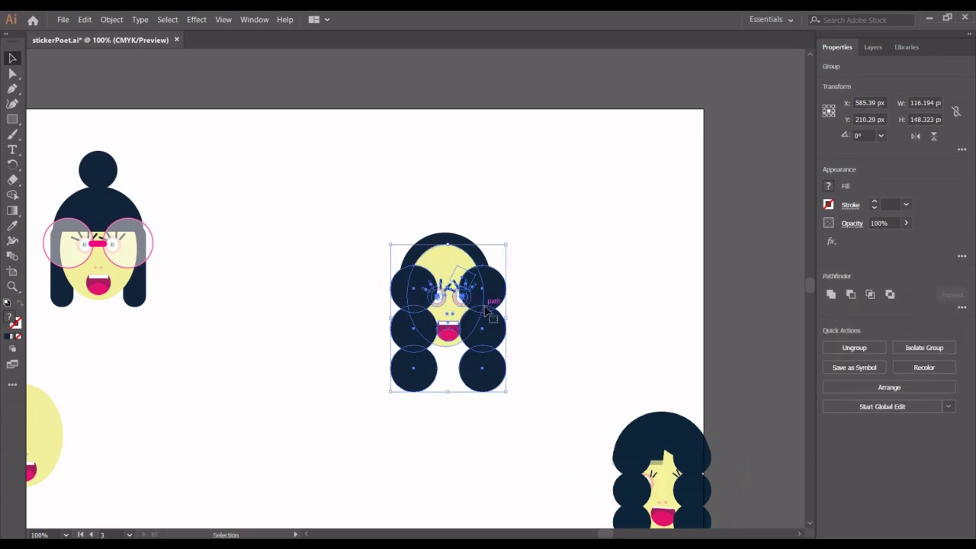
key(ctrl+shift+g)
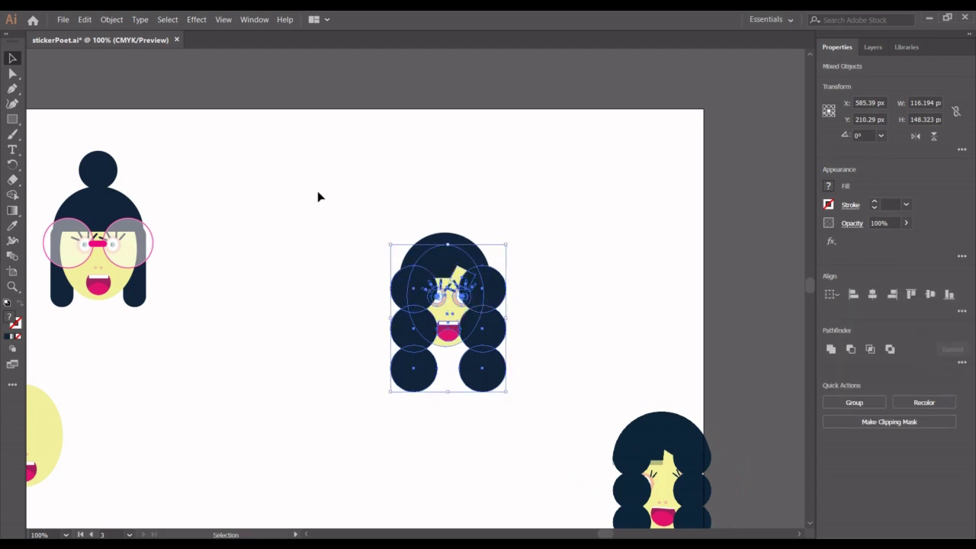
key(ctrl+g)
key(a)
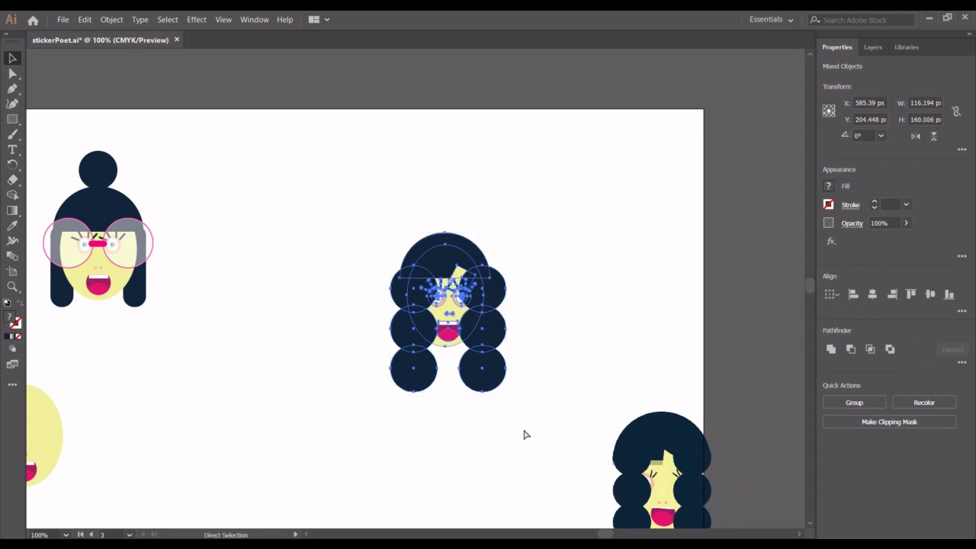
key(v)
drag(406, 312, 236, 258)
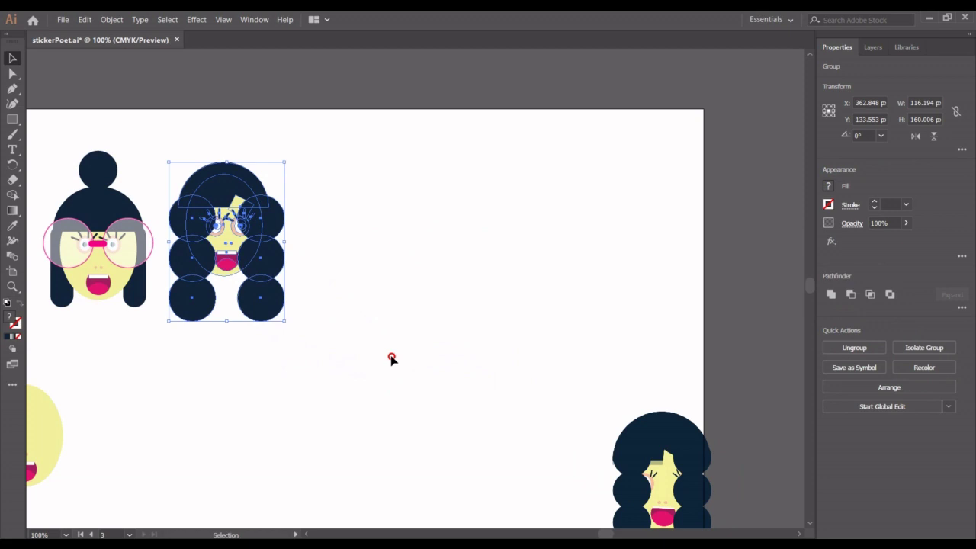
click(391, 360)
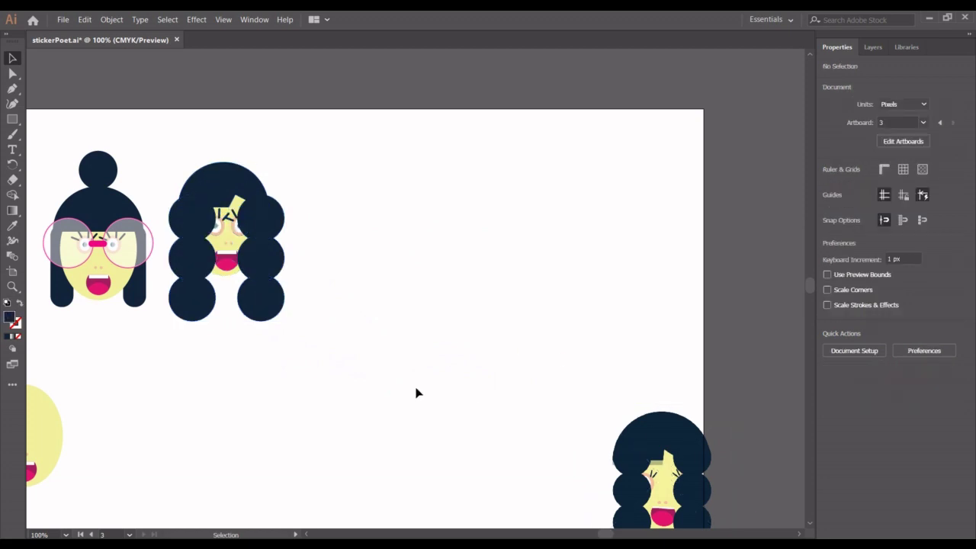
Step: Park the curly reference image lower down near the small faces
scroll(415, 392, left, 5)
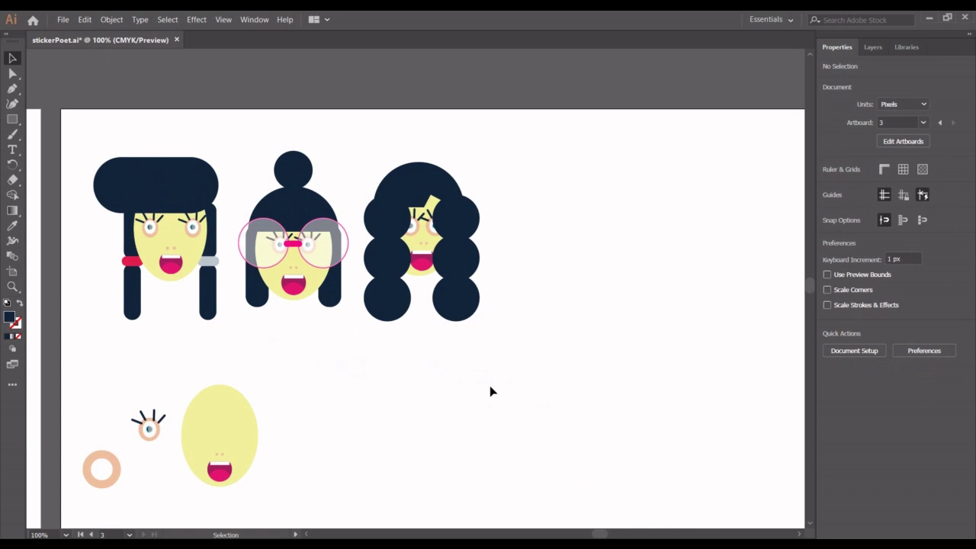
scroll(490, 392, down, 5)
scroll(580, 374, right, 4)
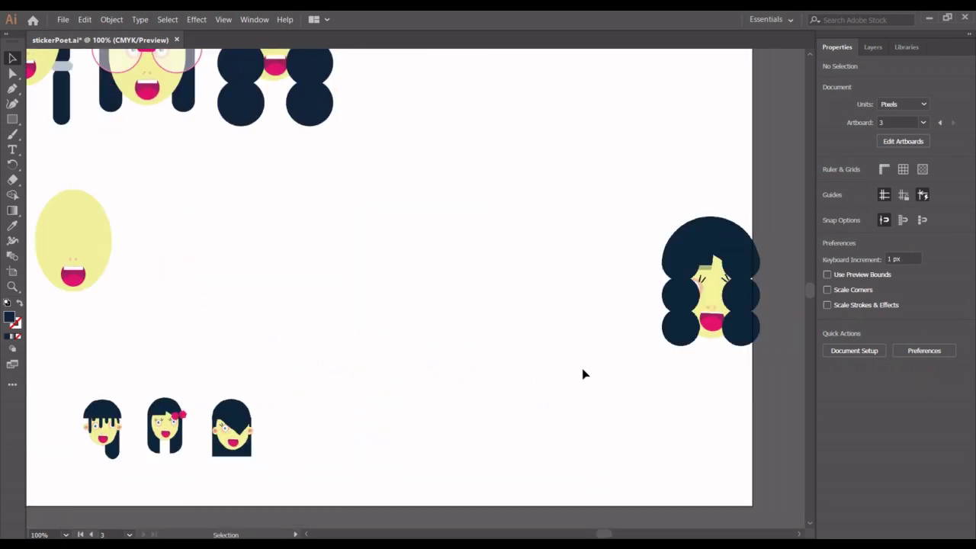
drag(709, 298, 328, 446)
Step: Move the bow and side-fringe small reference faces up toward the top row
scroll(500, 417, left, 4)
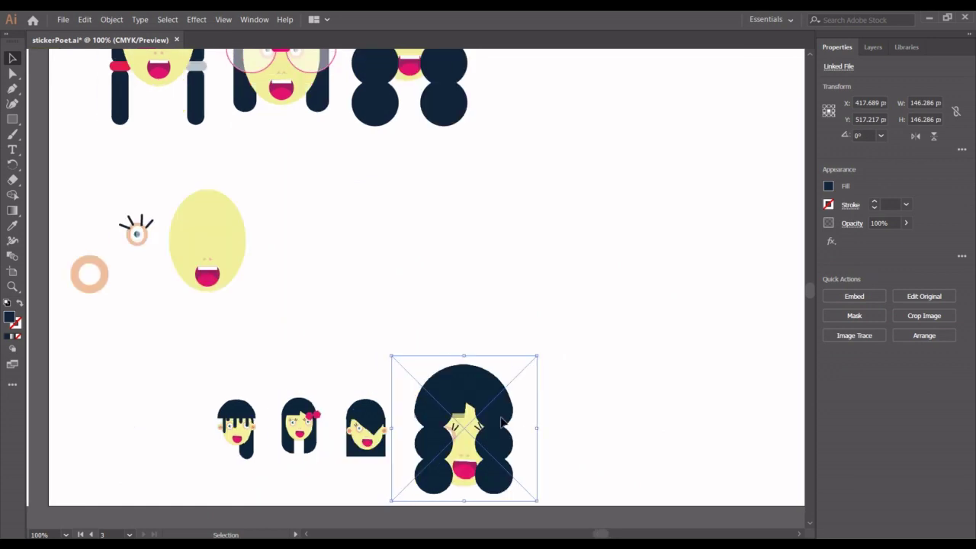
scroll(329, 413, down, 3)
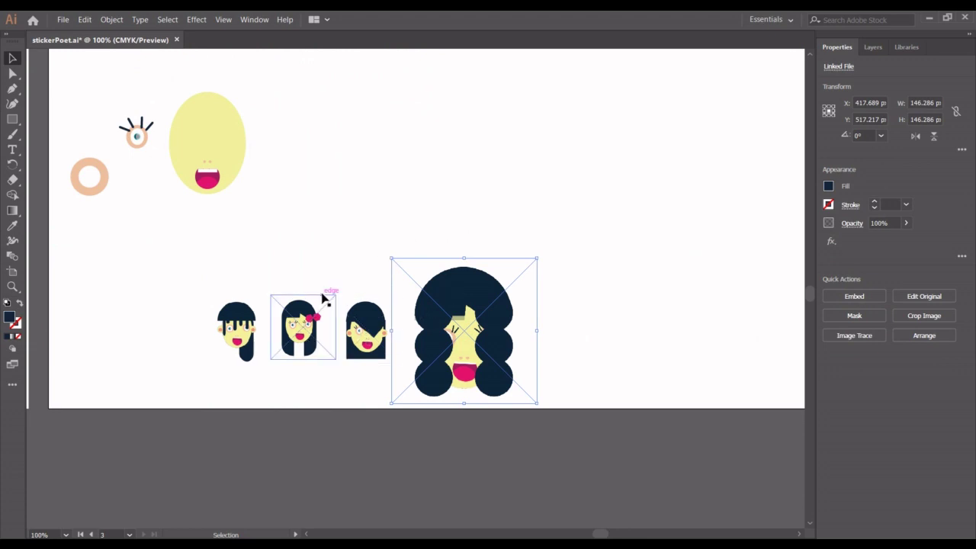
drag(301, 333, 325, 234)
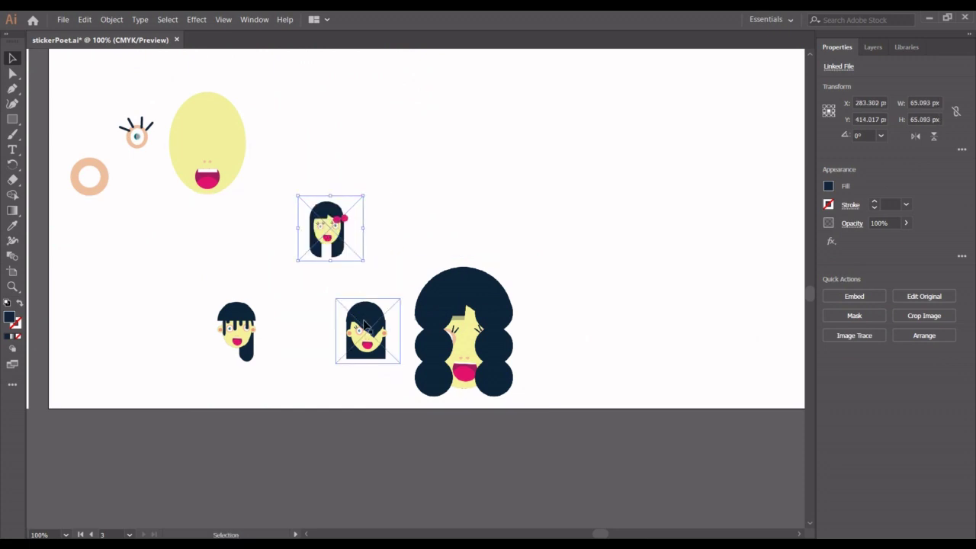
drag(366, 329, 528, 171)
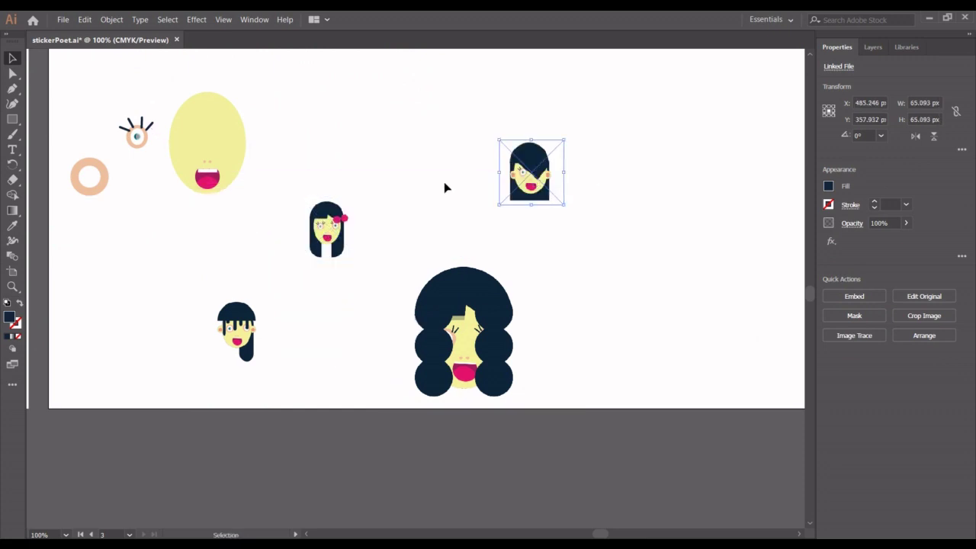
scroll(446, 187, up, 4)
drag(522, 316, 613, 177)
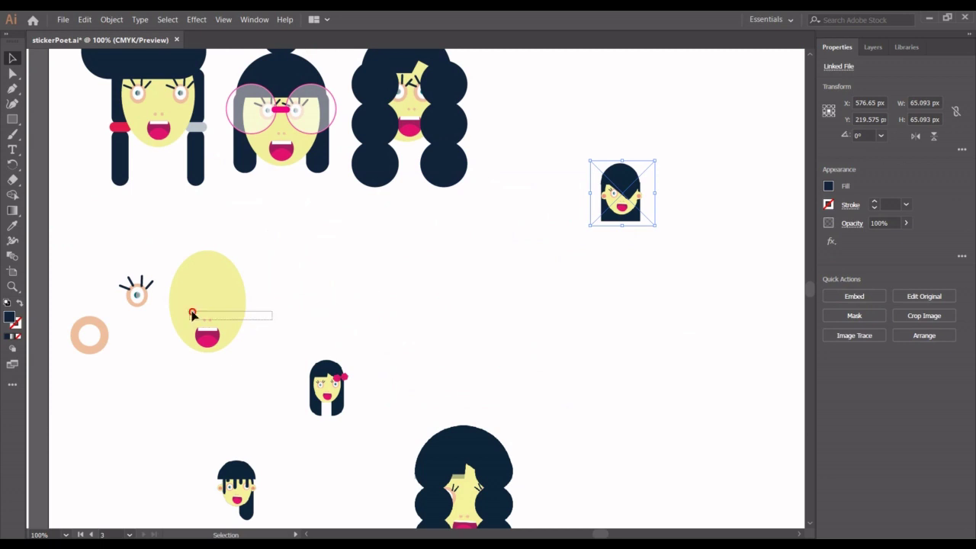
Step: Select the eye and yellow face, try a duplicate, then delete it
drag(193, 314, 148, 254)
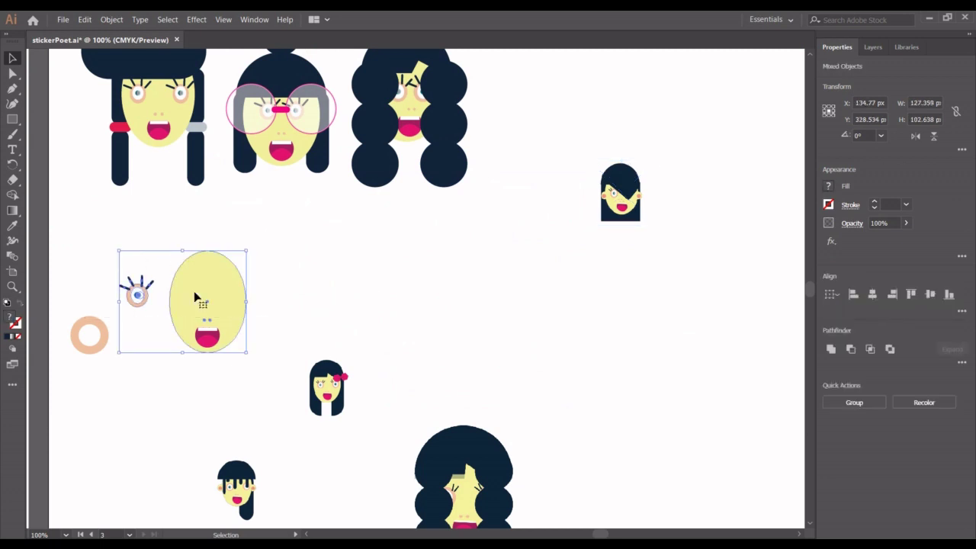
key(ctrl+shift+bracketright)
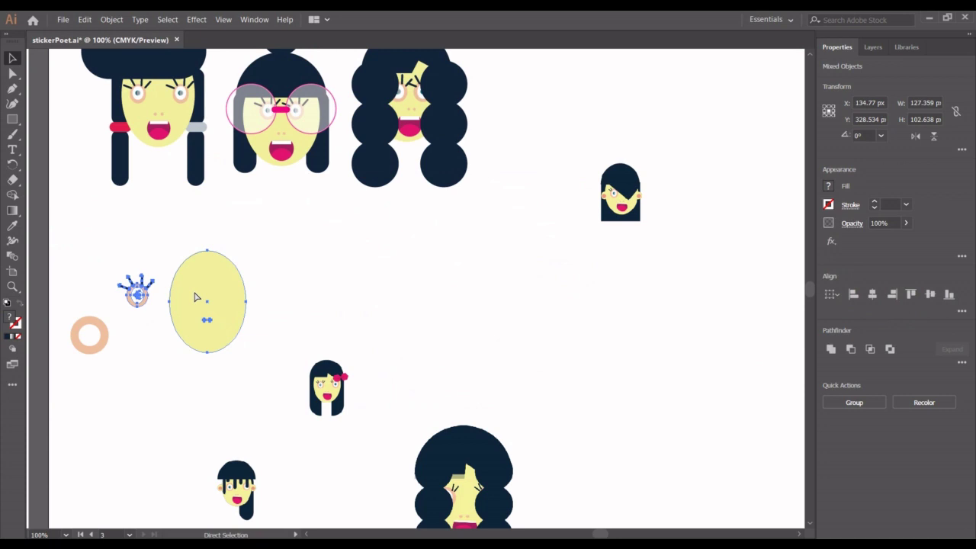
key(ctrl+z)
key(ctrl+shift+z)
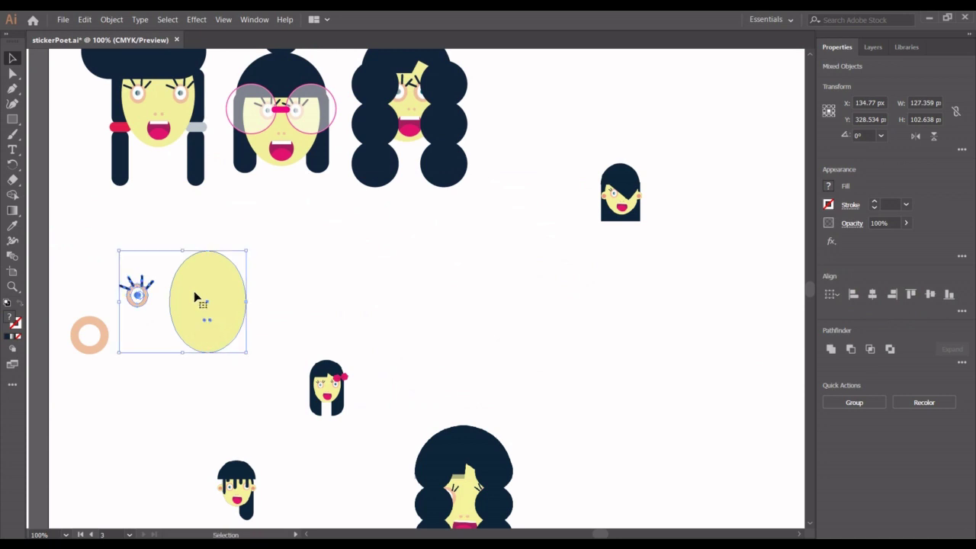
drag(195, 297, 334, 300)
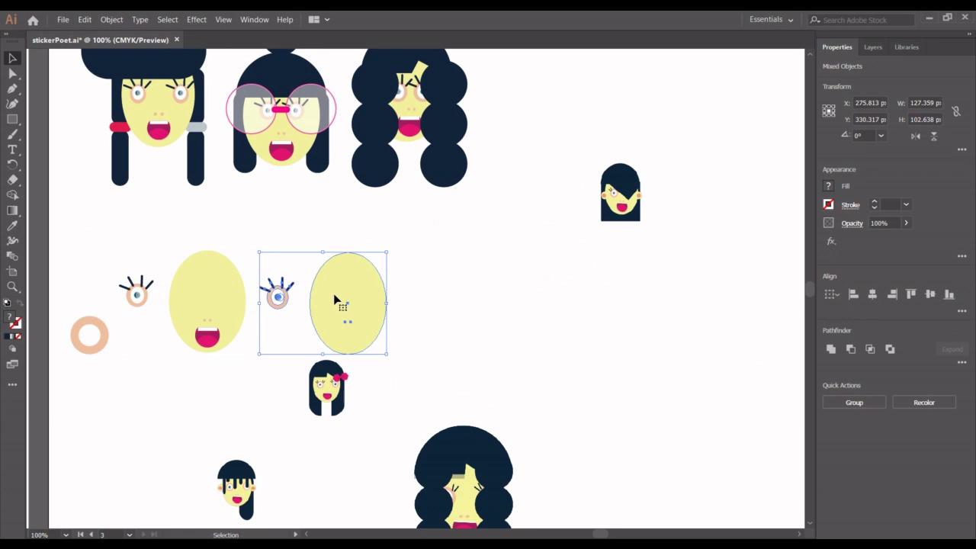
key(Delete)
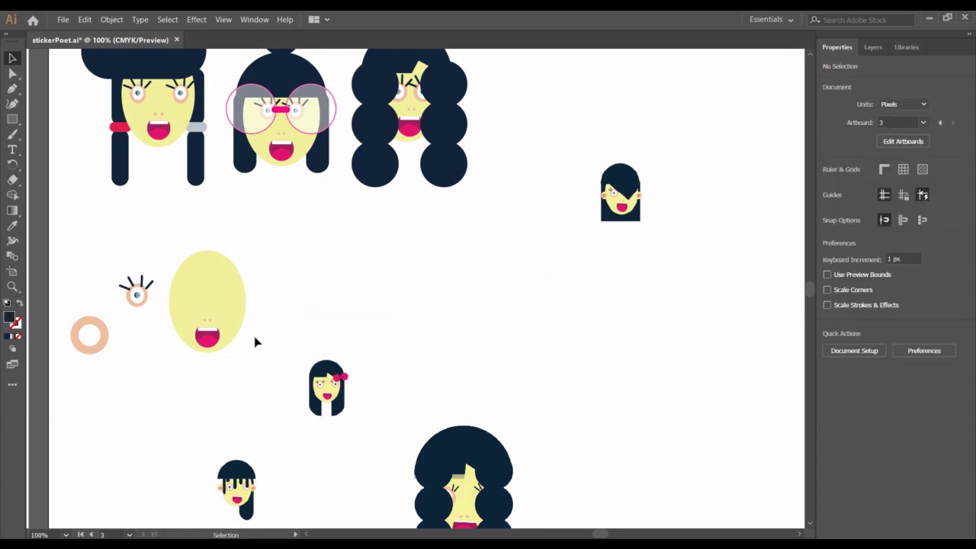
Step: Restore the mouth on the yellow face with Paste in Front
key(a)
key(v)
drag(114, 248, 256, 342)
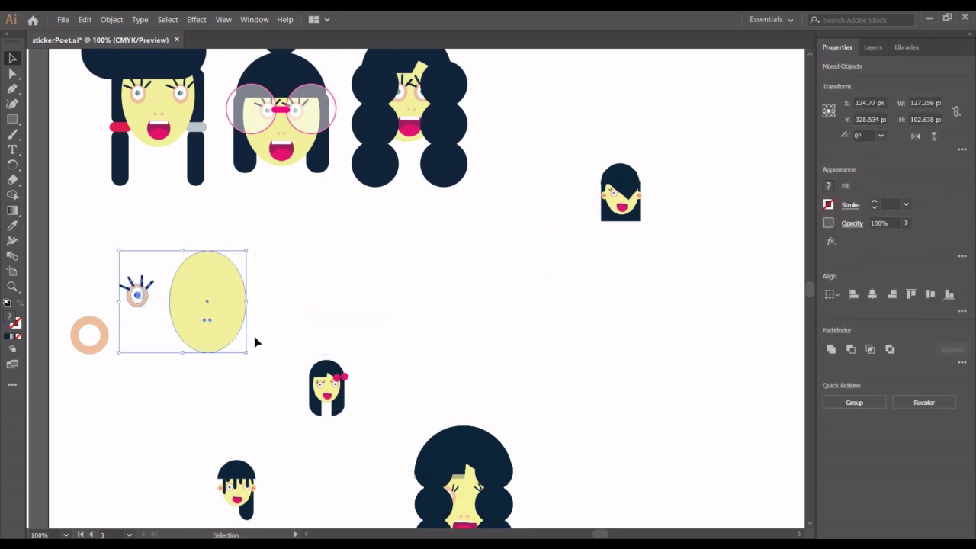
click(318, 293)
key(a)
key(ctrl+f)
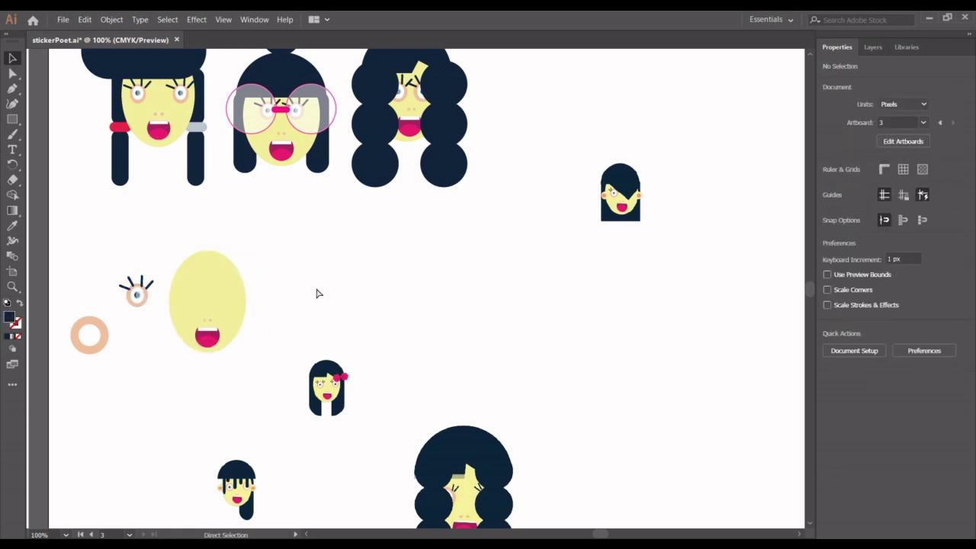
key(v)
click(266, 354)
Step: Duplicate the eye, face and mouth to the right at X 440.042, Y 297.638
drag(266, 353, 125, 258)
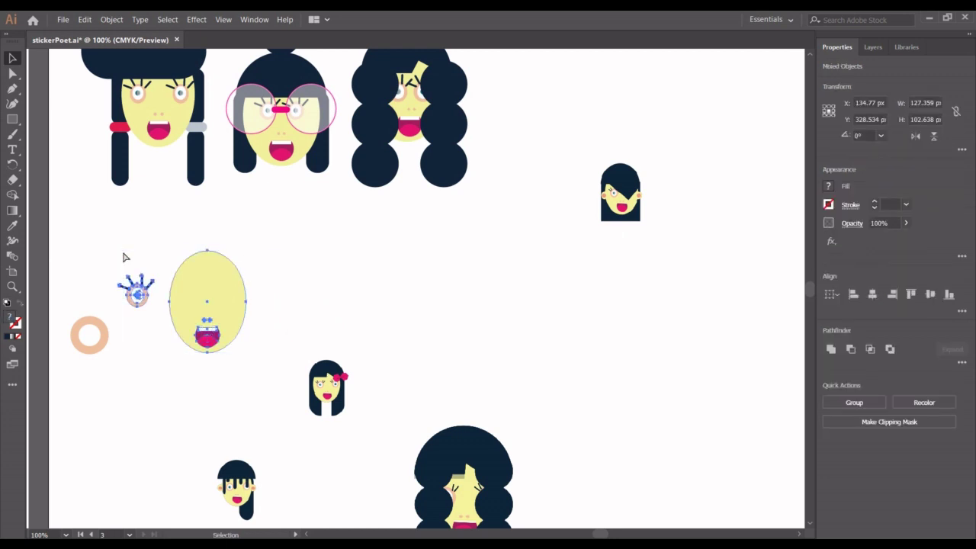
drag(210, 289, 510, 259)
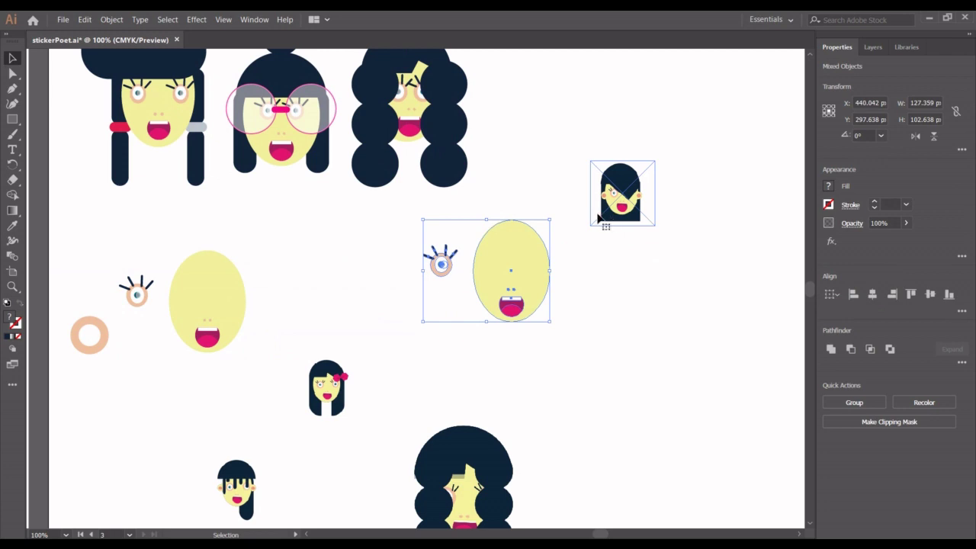
click(599, 218)
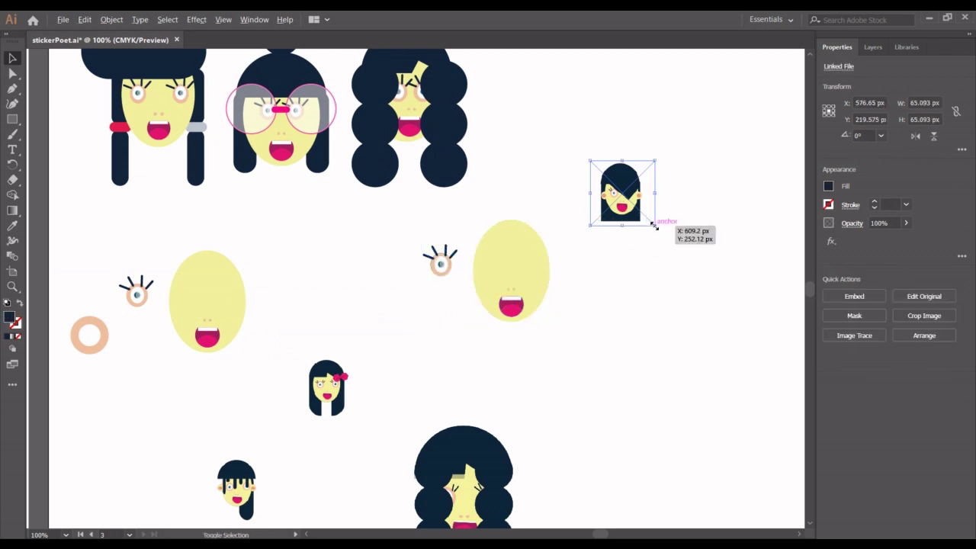
Step: Enlarge the side-fringe reference to 187.65 px and move it right of the copied face
drag(654, 225, 716, 287)
drag(653, 269, 710, 362)
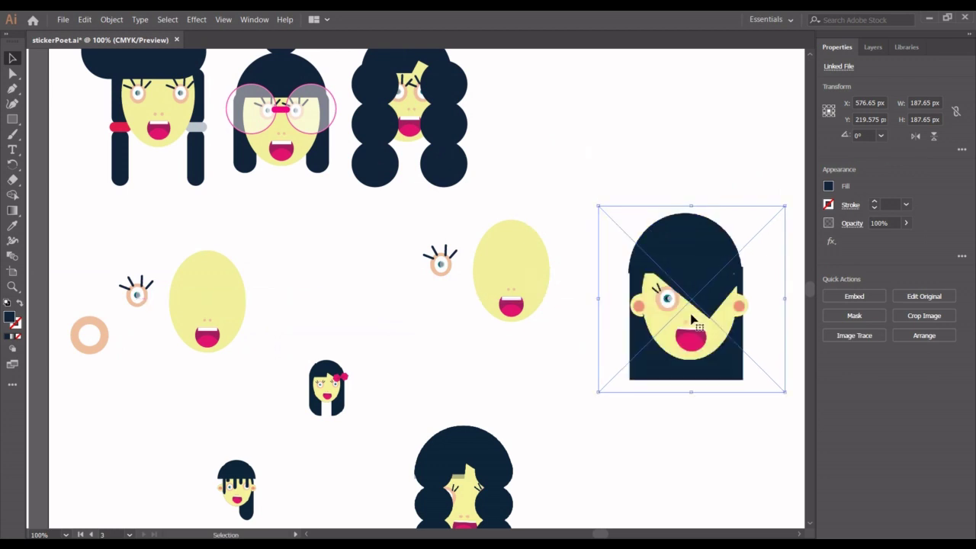
click(545, 365)
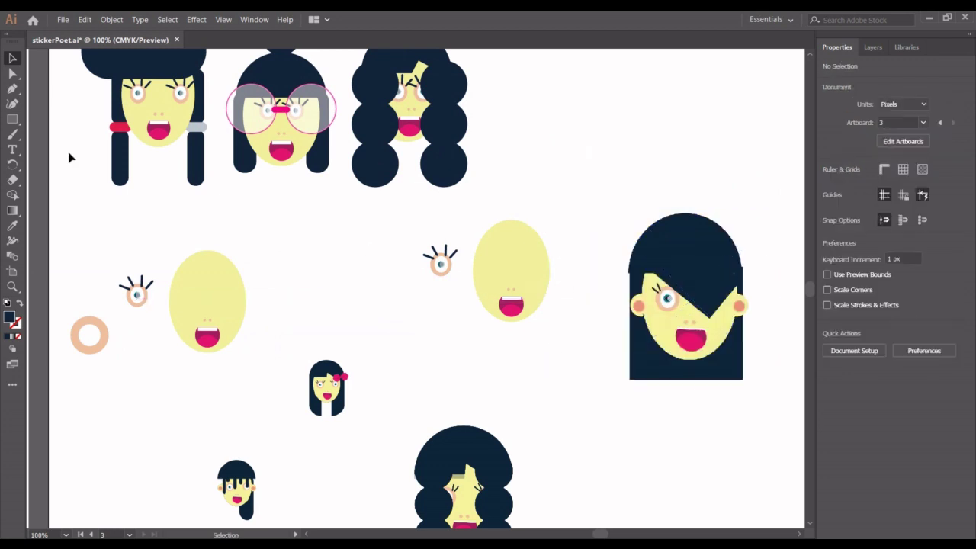
Step: Choose the Rectangle Tool and bring up the Rectangle size dialog on the canvas
click(14, 122)
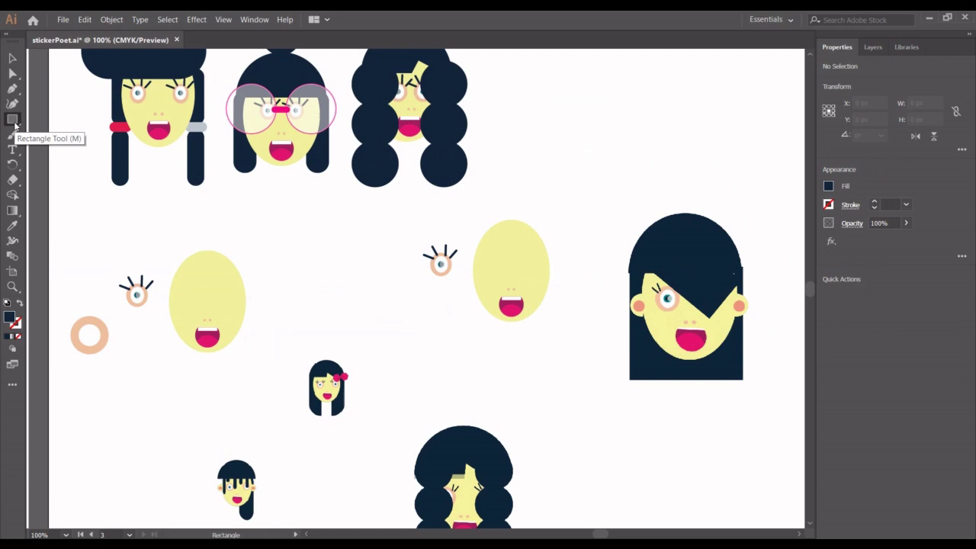
click(12, 119)
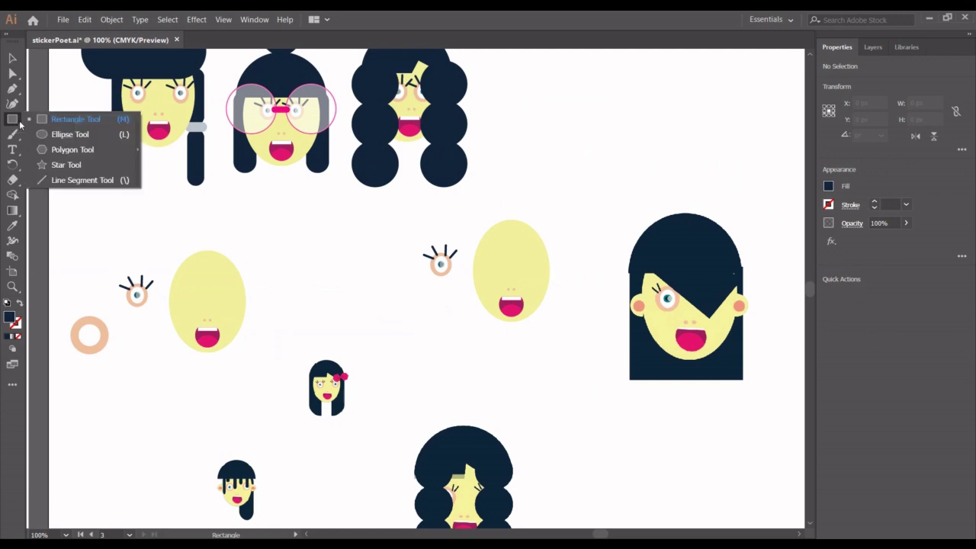
click(358, 224)
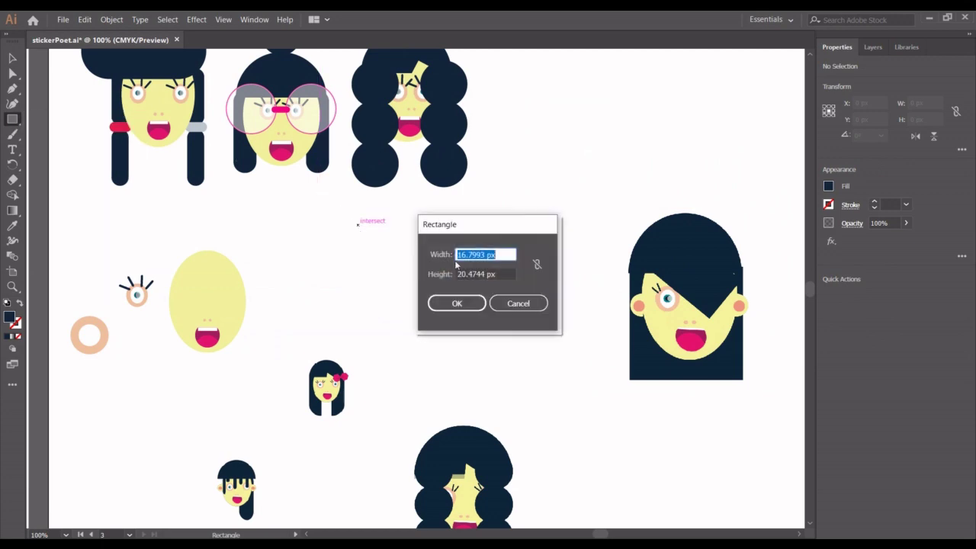